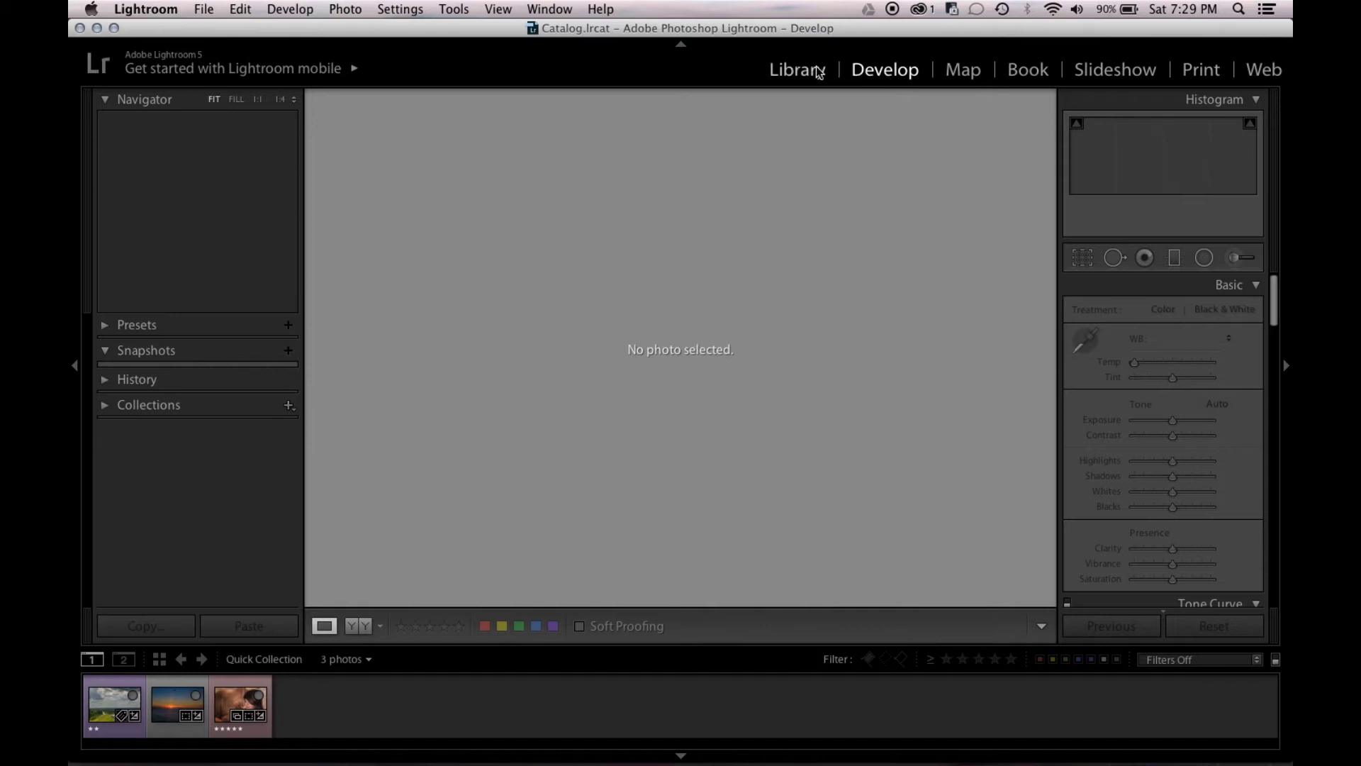
# - Compare the road landscape photo's first Add Spot Removal and Winter Wonderland preset history states with its latest export state
pyautogui.click(100, 694)
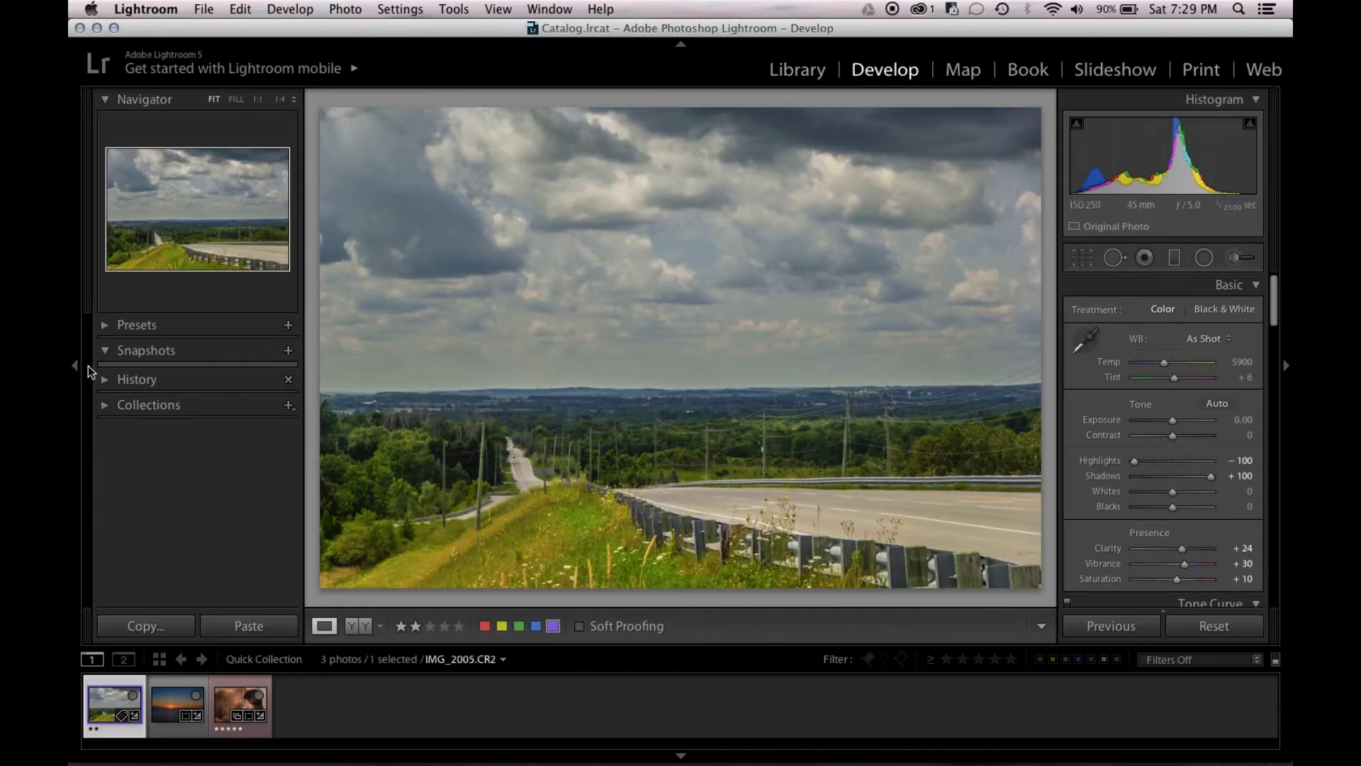
pyautogui.click(107, 380)
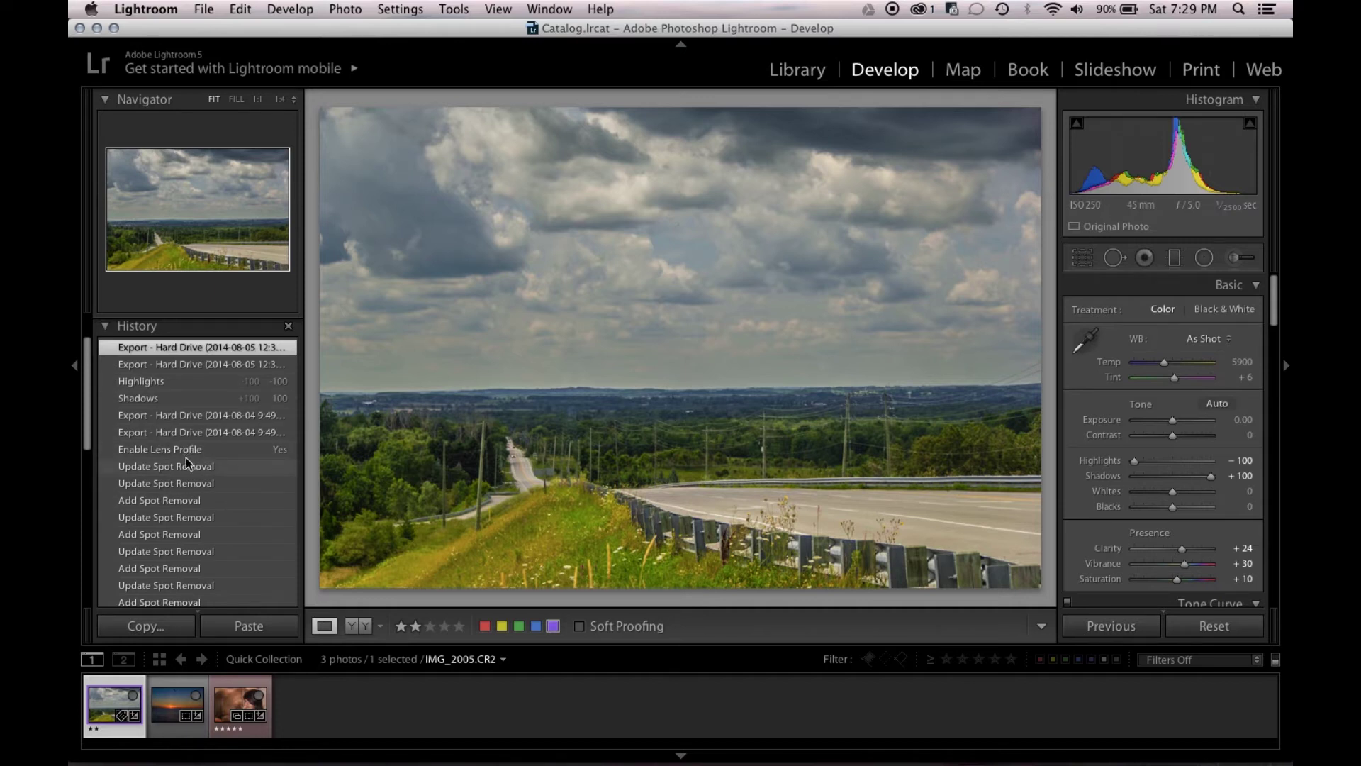
pyautogui.scroll(-5, 188, 588)
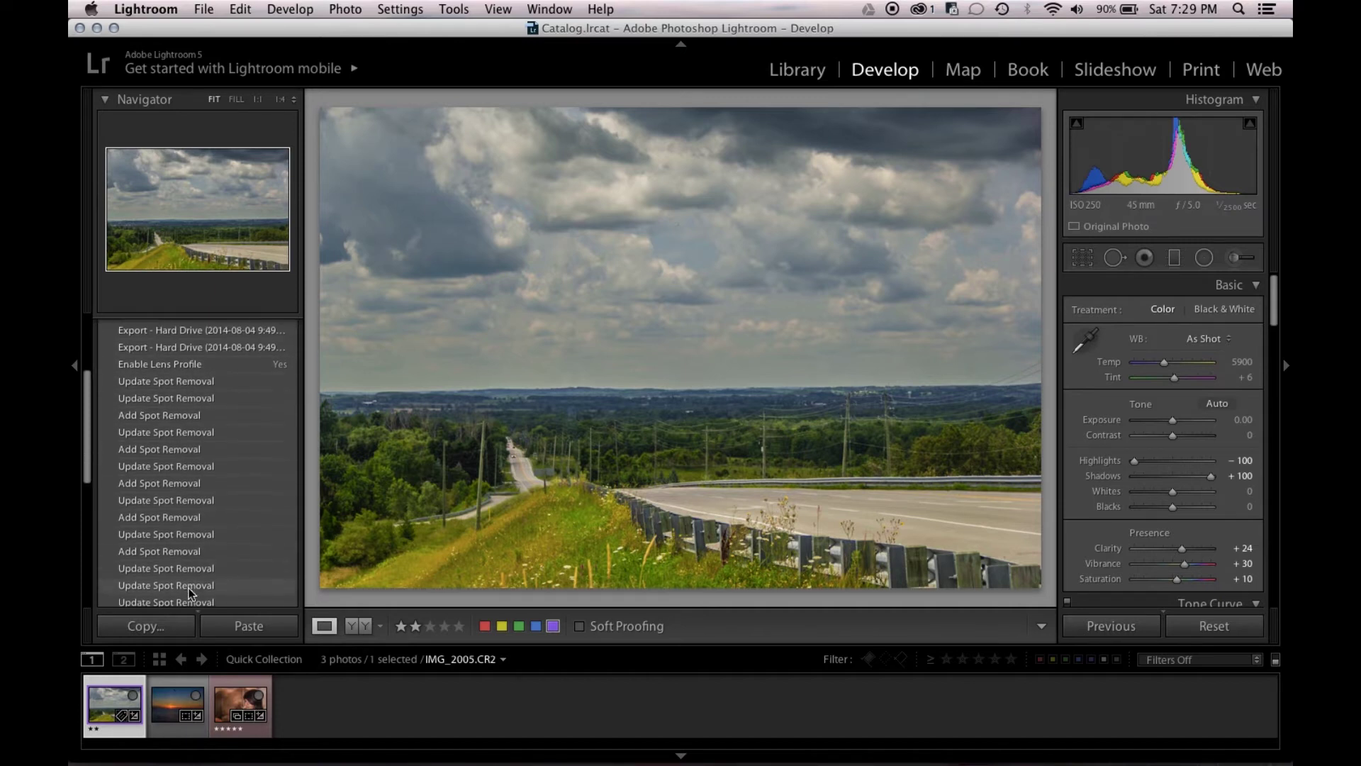
pyautogui.scroll(-3, 200, 521)
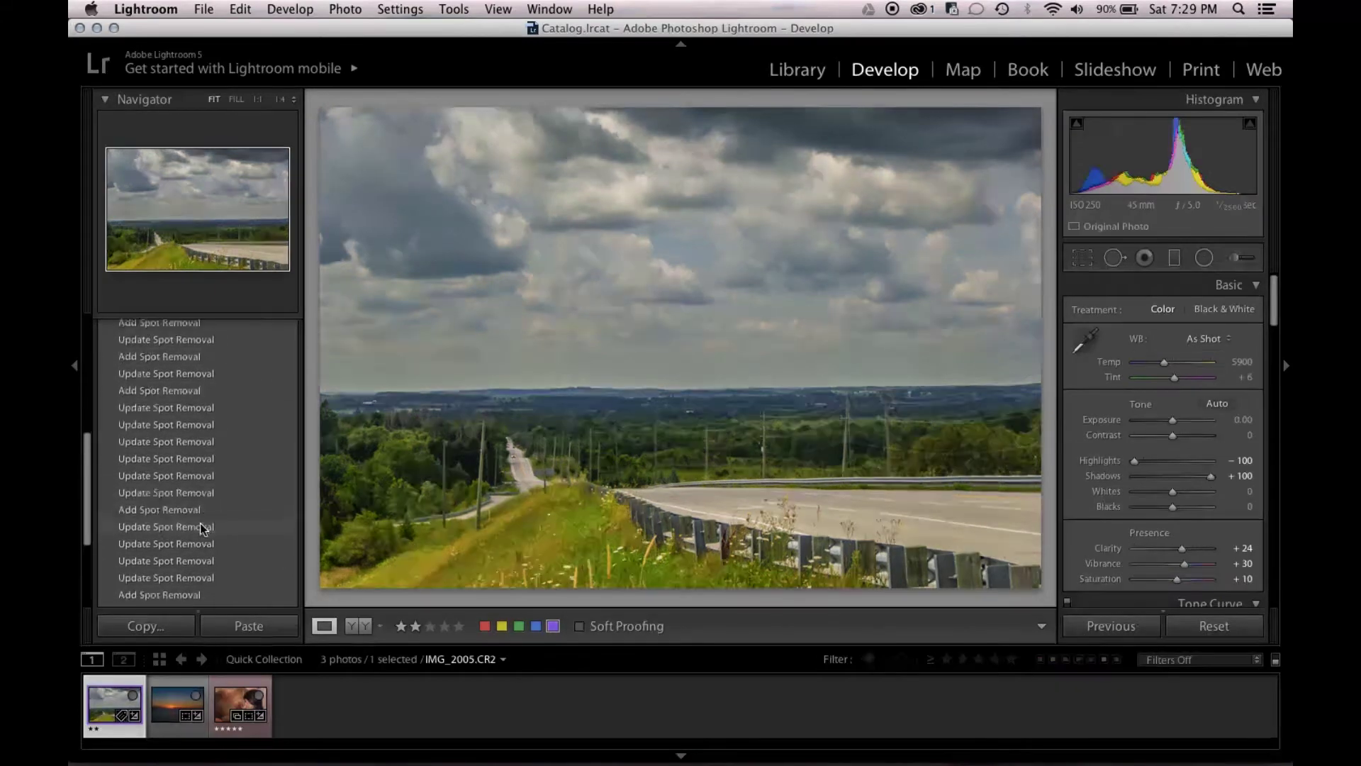
pyautogui.scroll(-4, 200, 522)
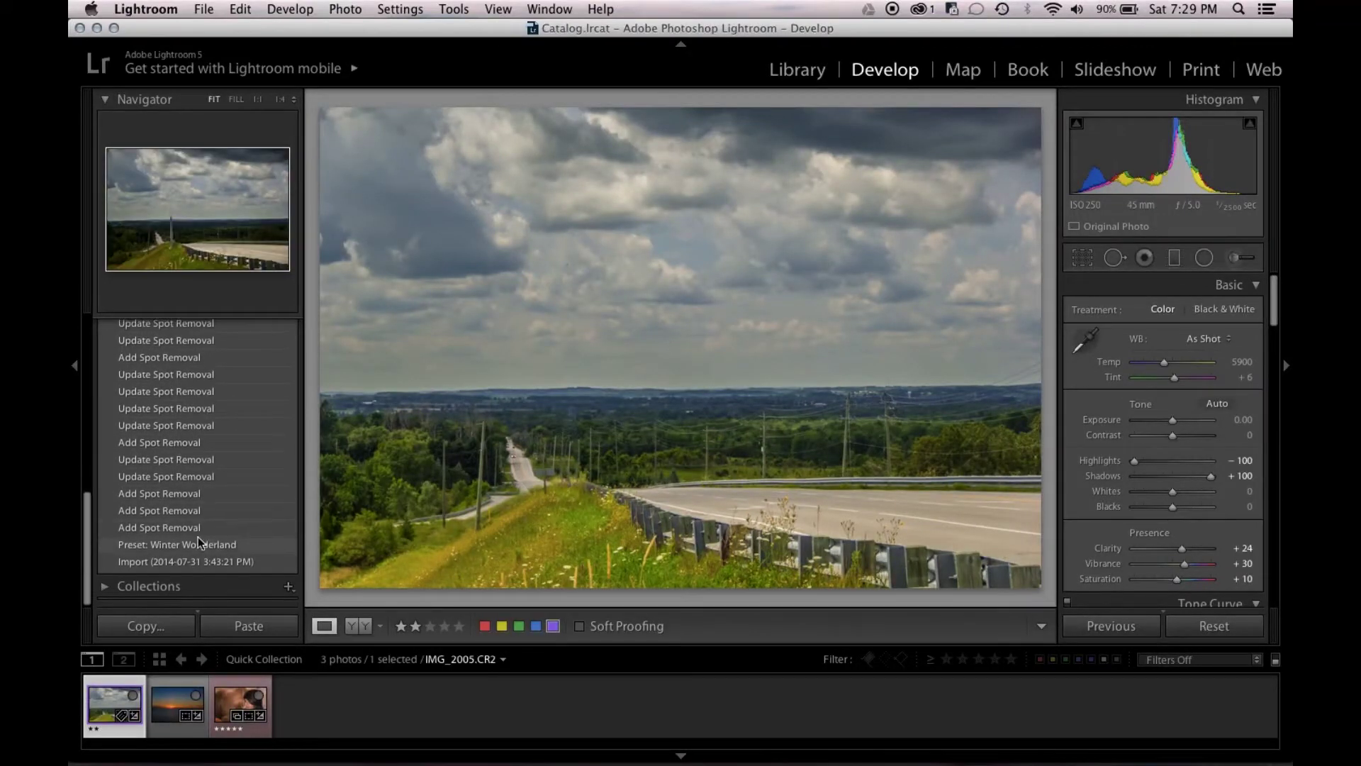
pyautogui.click(194, 530)
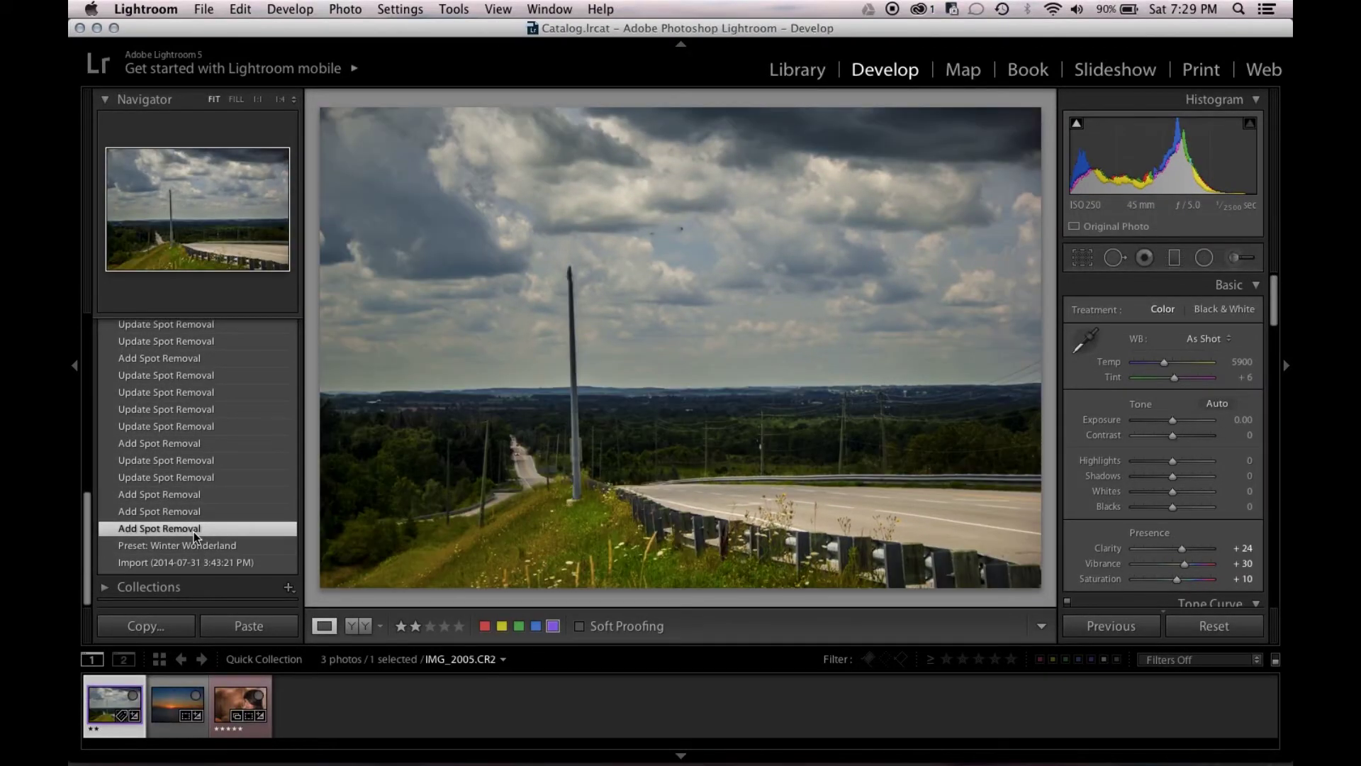
pyautogui.click(195, 543)
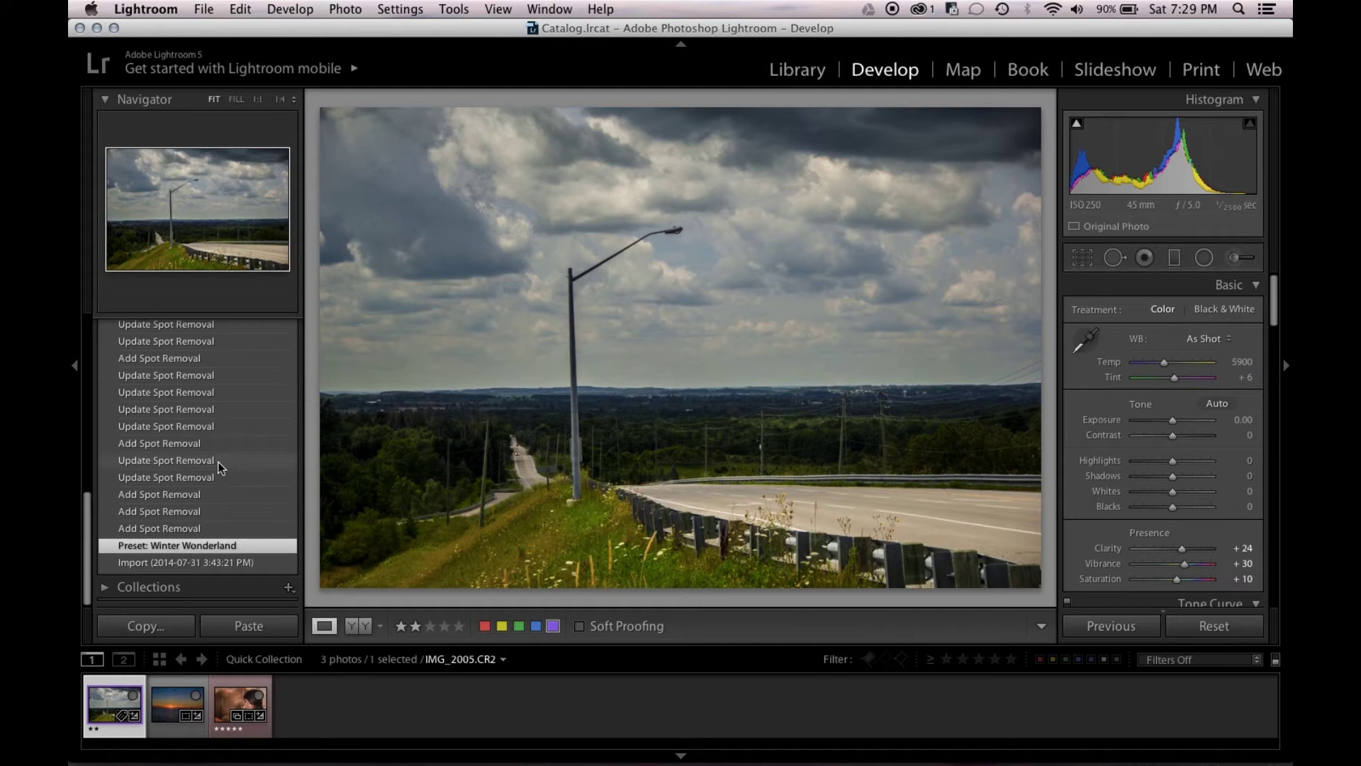
pyautogui.scroll(10, 230, 427)
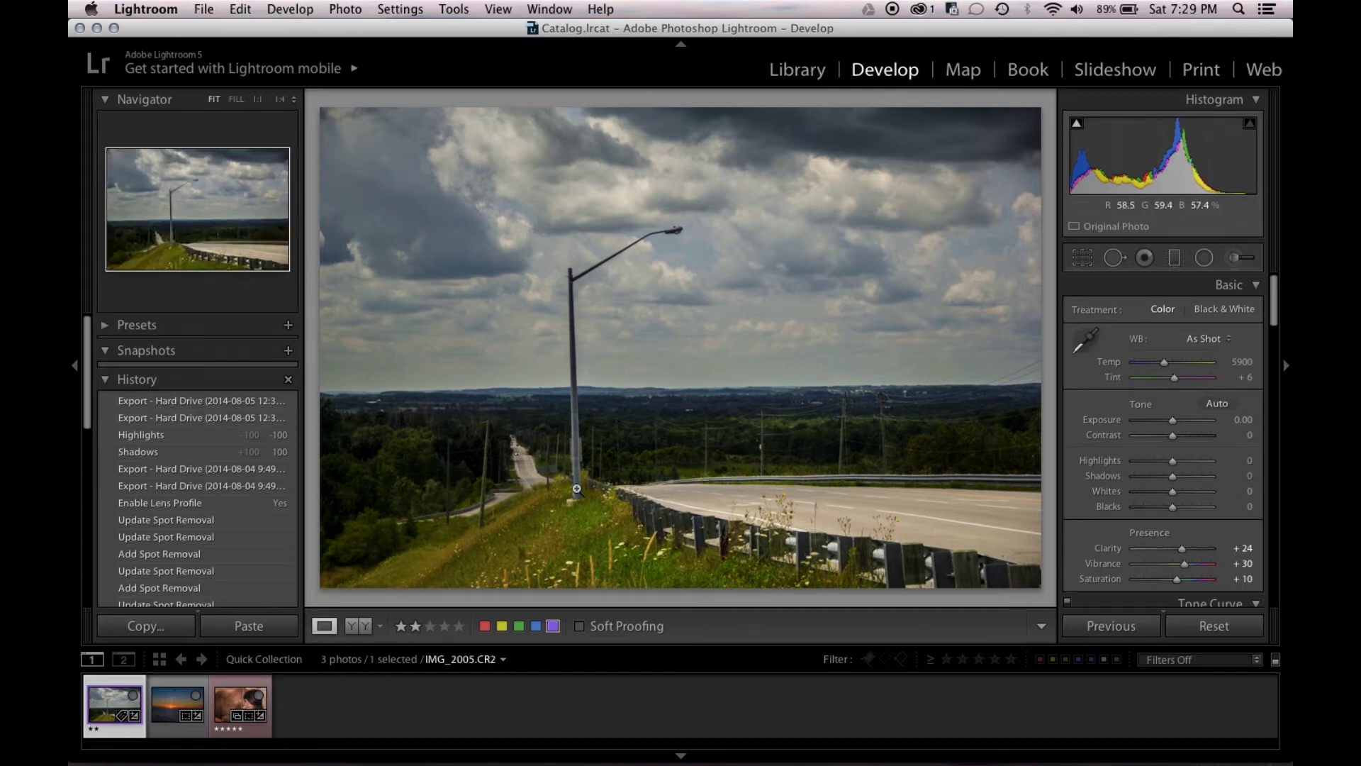
pyautogui.click(216, 402)
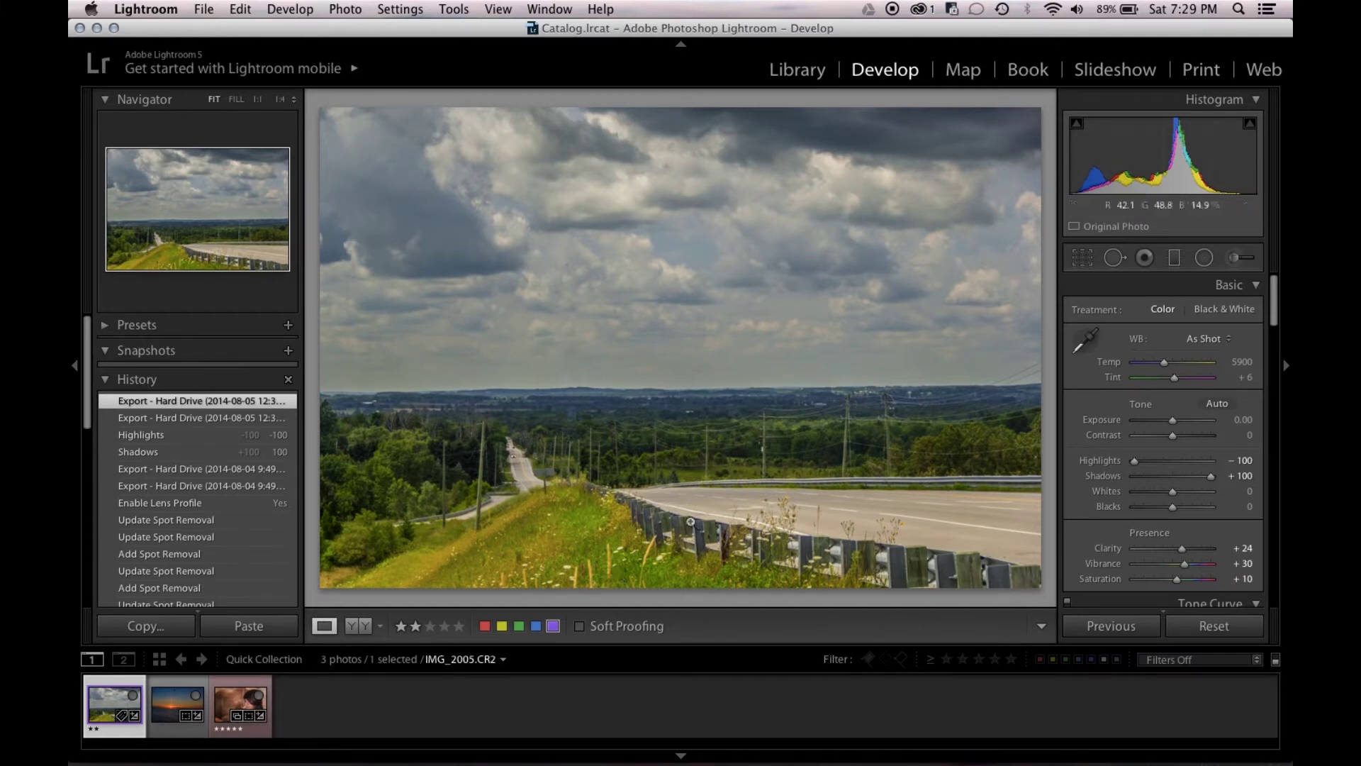
# - Open the ocean sunset photo in the Develop module and activate the Spot Removal tool
pyautogui.press('g')
pyautogui.click(606, 241)
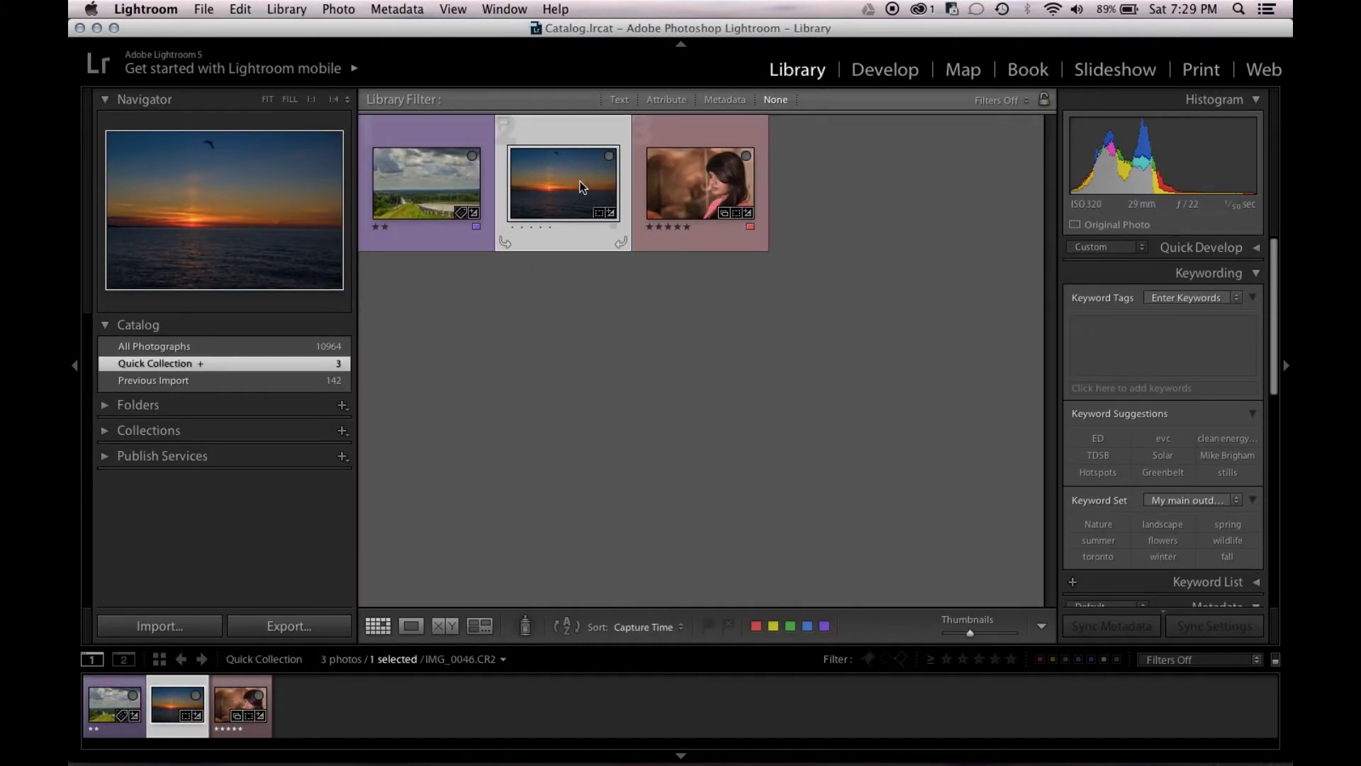
pyautogui.click(902, 78)
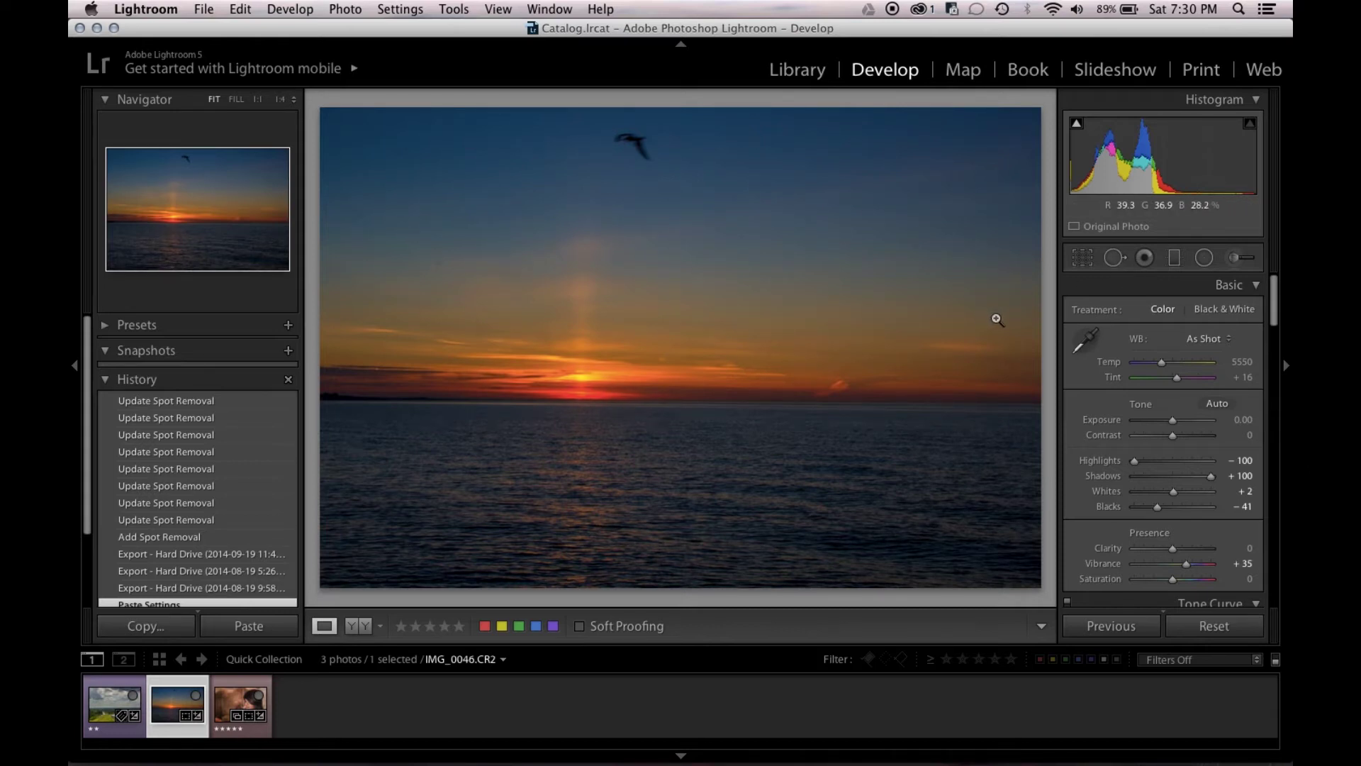
pyautogui.press('q')
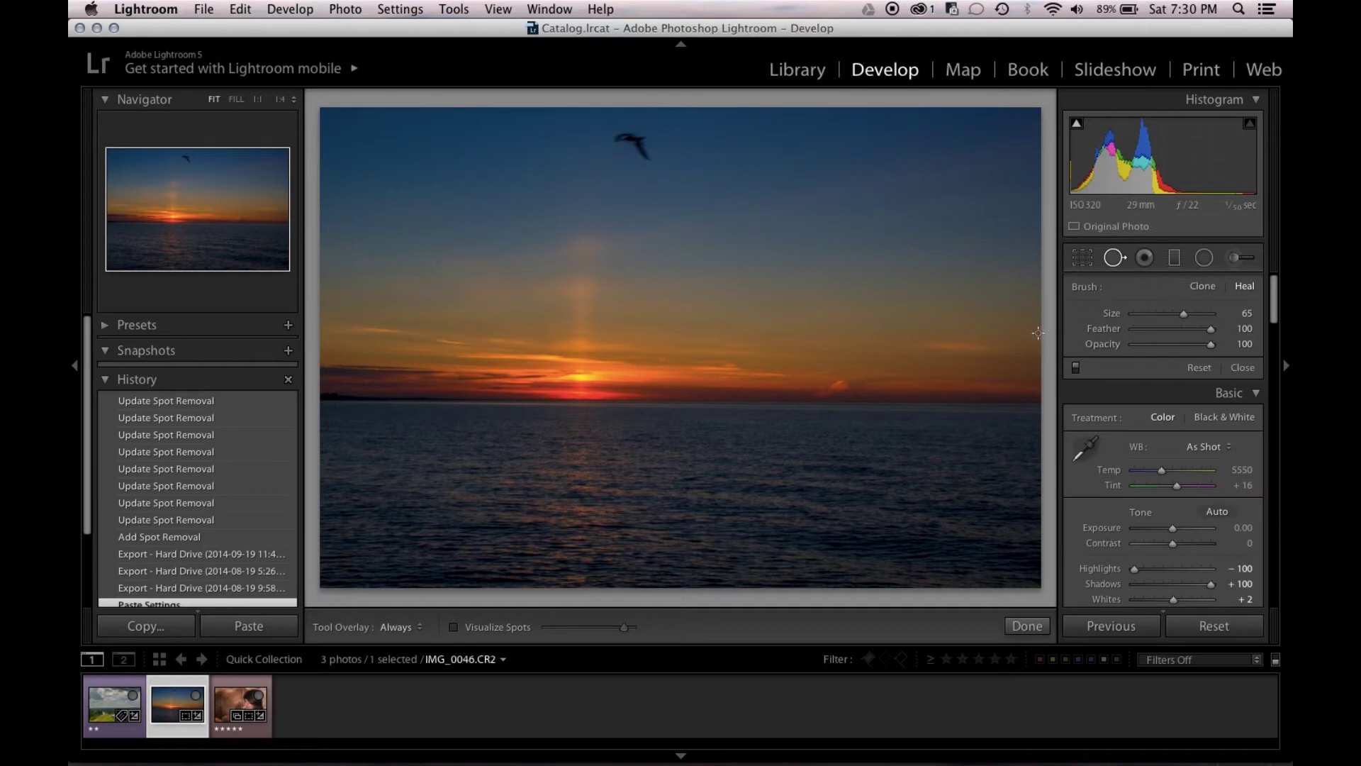
pyautogui.press('q')
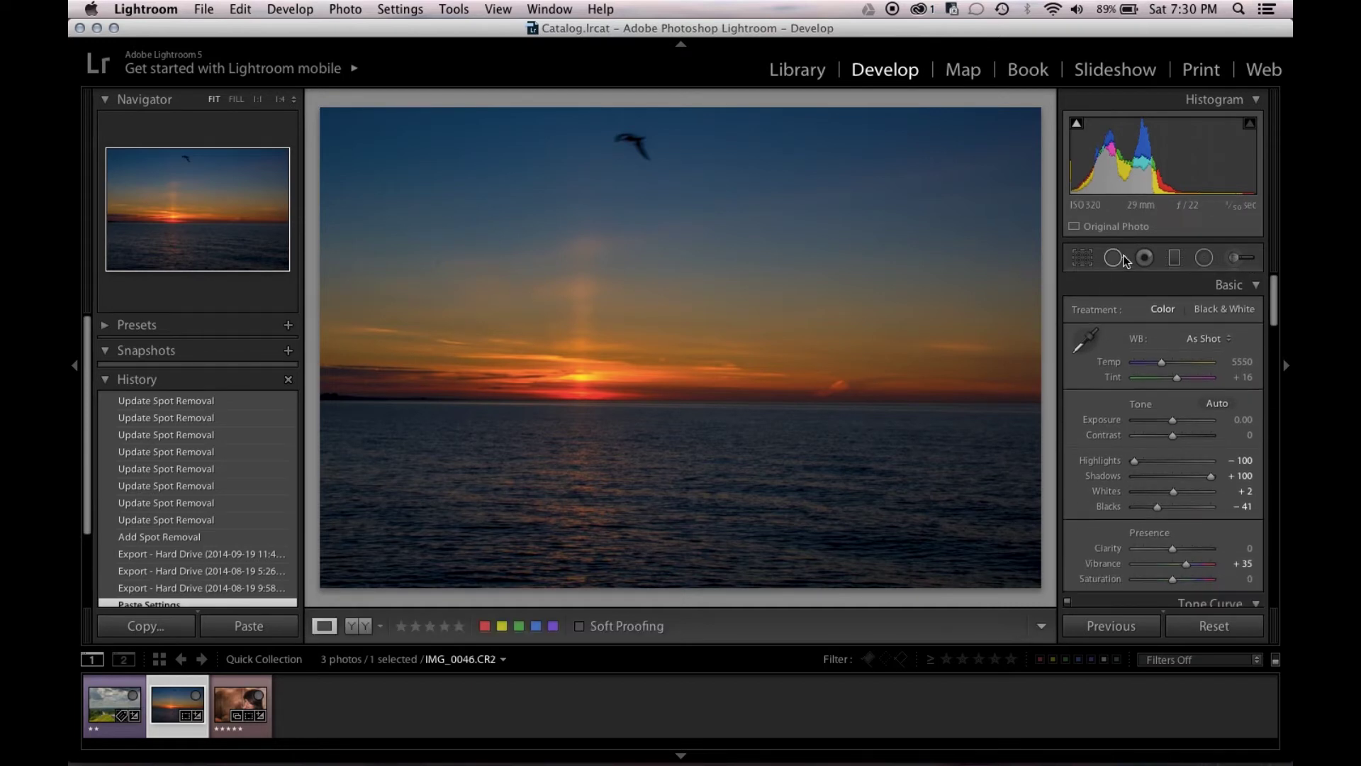
pyautogui.click(1114, 258)
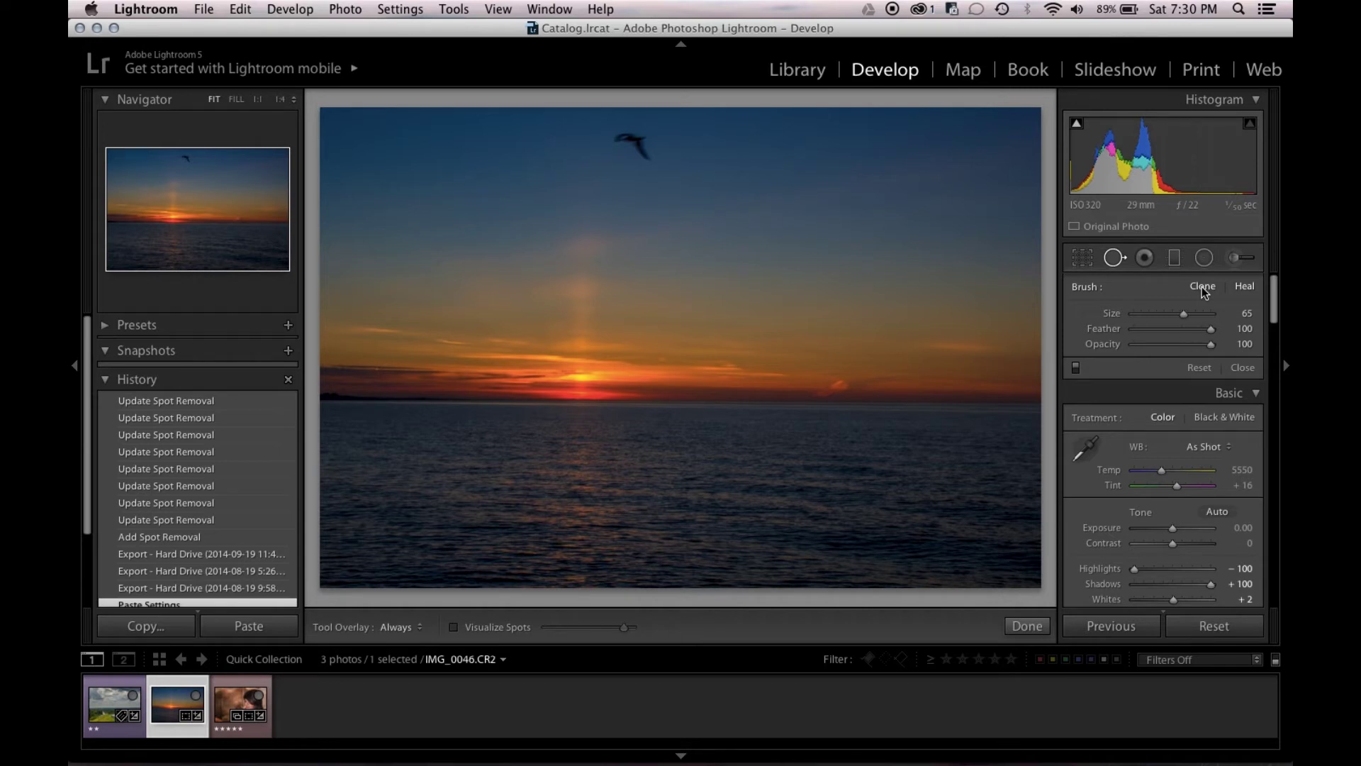
# - Set the spot removal brush to Clone at size 76 and paint over the bird in the sky
pyautogui.click(1246, 287)
pyautogui.click(1199, 289)
pyautogui.scroll(4, 934, 308)
pyautogui.scroll(2, 935, 309)
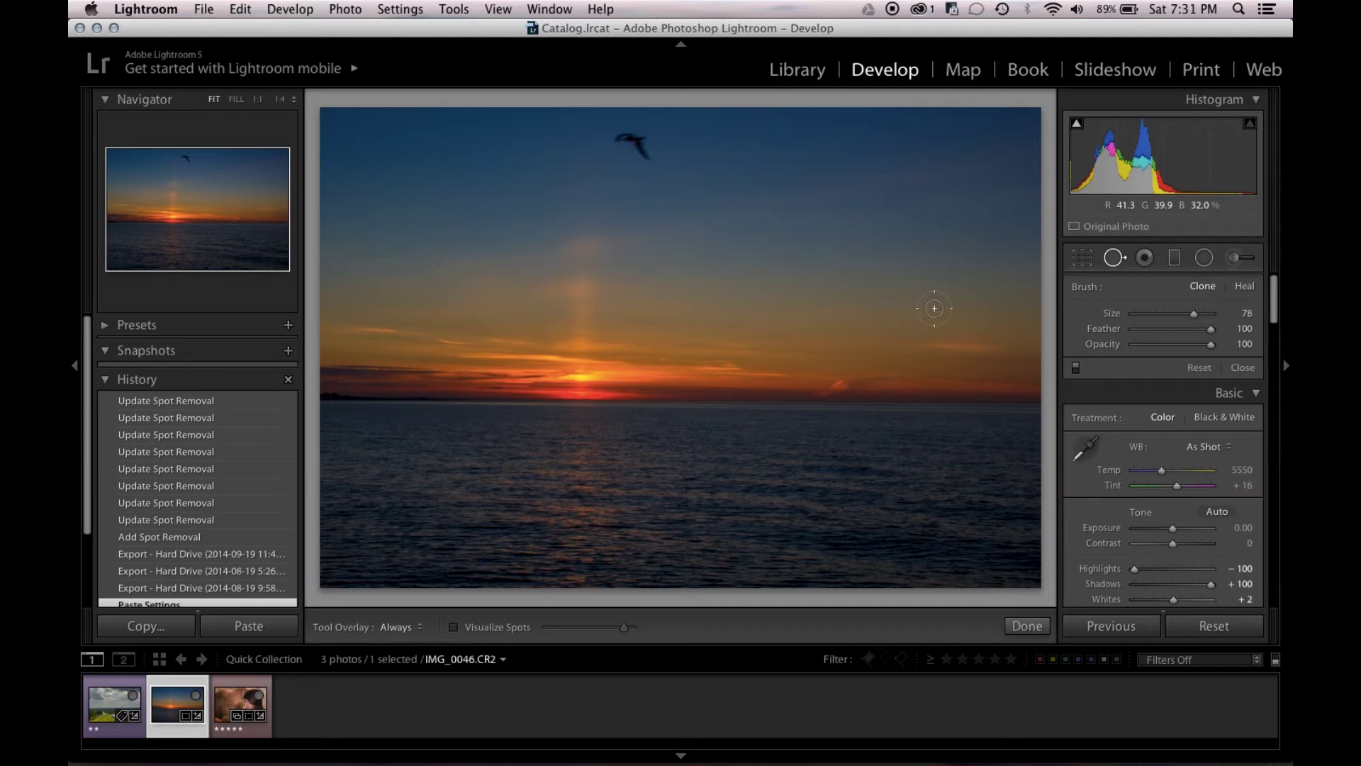
pyautogui.scroll(-1, 934, 308)
pyautogui.scroll(-3, 934, 308)
pyautogui.scroll(-1, 643, 149)
pyautogui.scroll(-1, 643, 149)
pyautogui.scroll(1, 644, 149)
pyautogui.moveTo(615, 140); pyautogui.dragTo(647, 153)
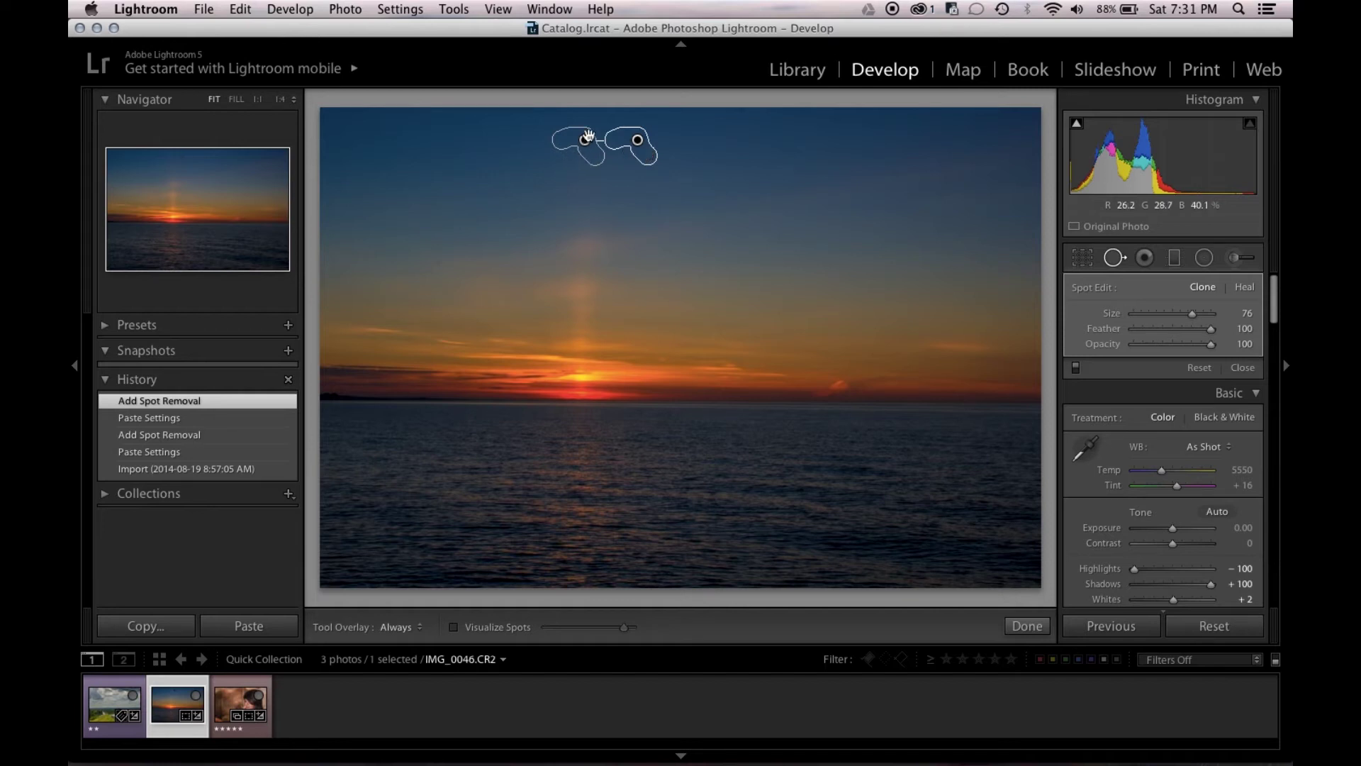
# - Move the clone source farther left from the bird's spot, onto clear sky at the same height
pyautogui.moveTo(585, 139); pyautogui.dragTo(552, 139)
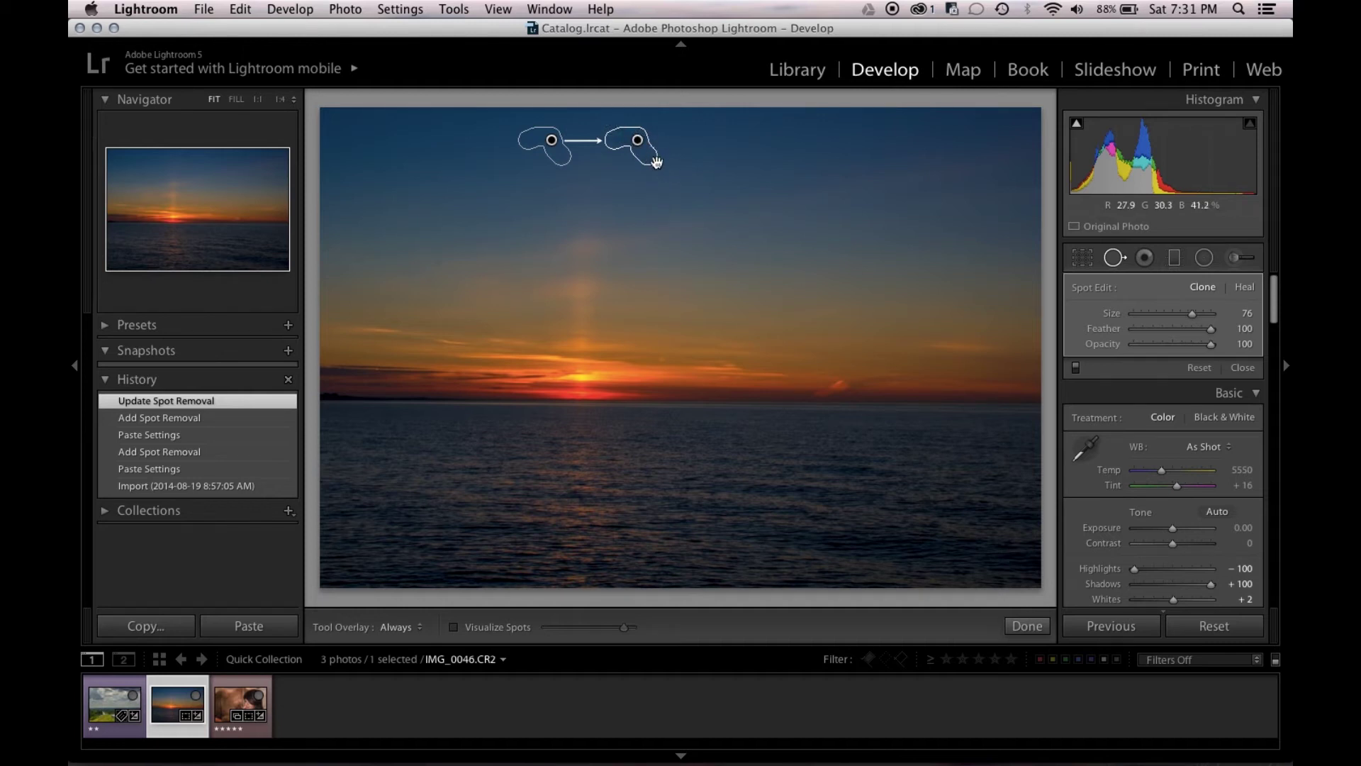
pyautogui.click(638, 146)
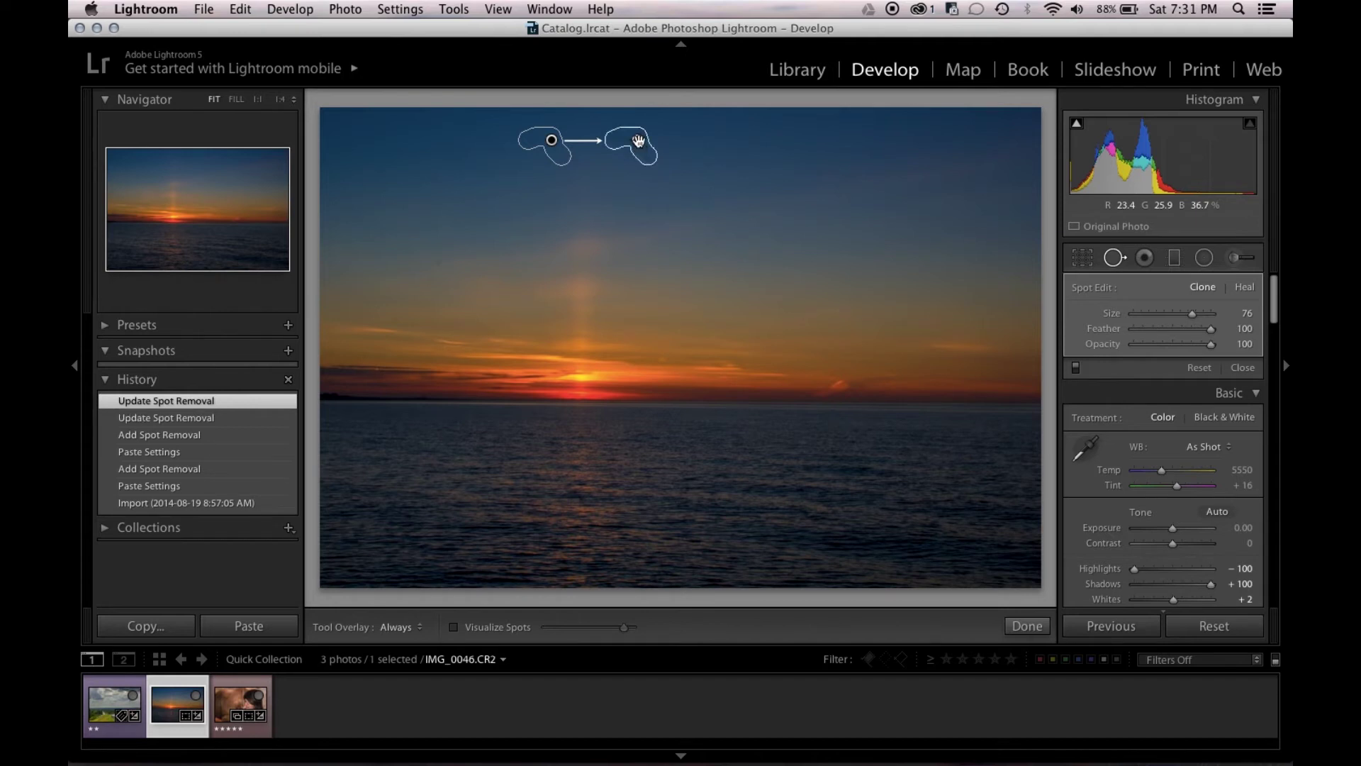
pyautogui.click(638, 141)
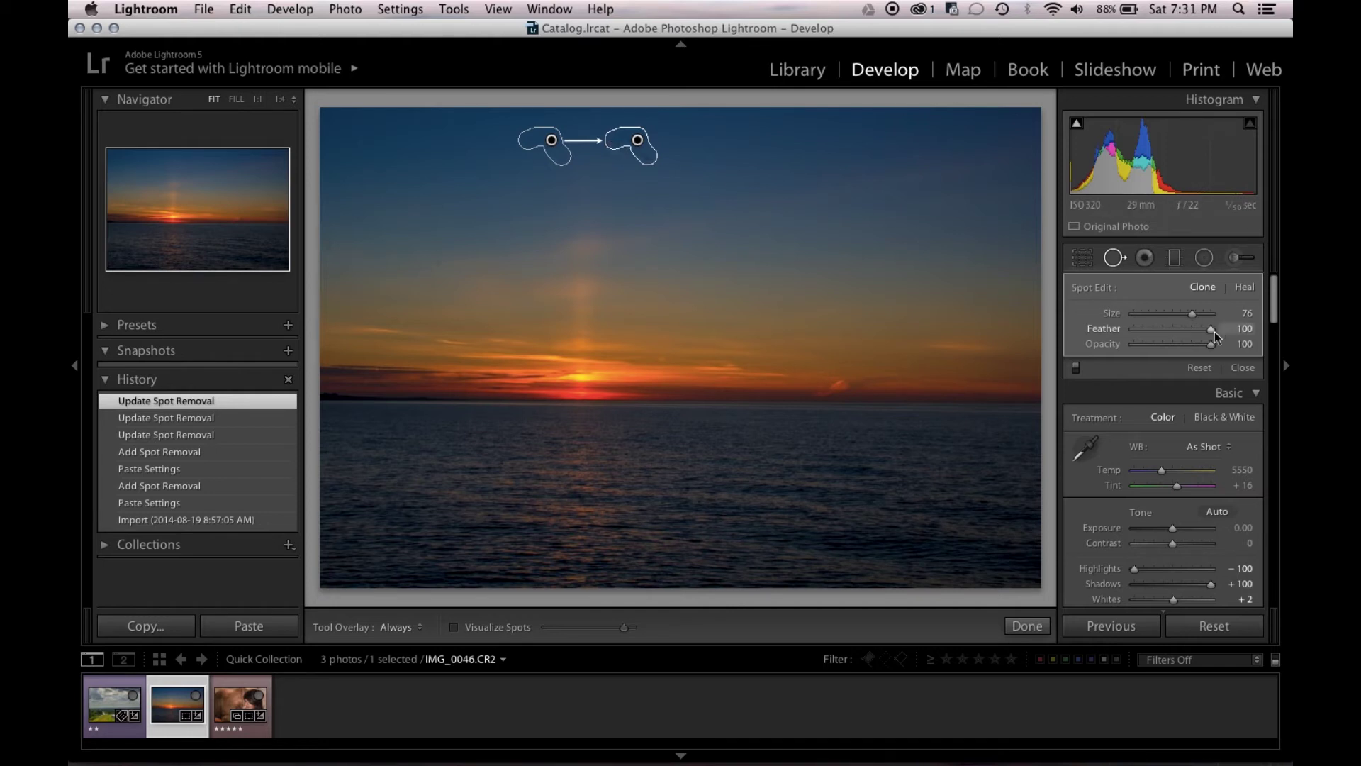
# - Set the cloned spot's feather to 52, try a lower opacity before restoring it to 100, and finish the spot edit
pyautogui.moveTo(1211, 329); pyautogui.dragTo(1152, 334)
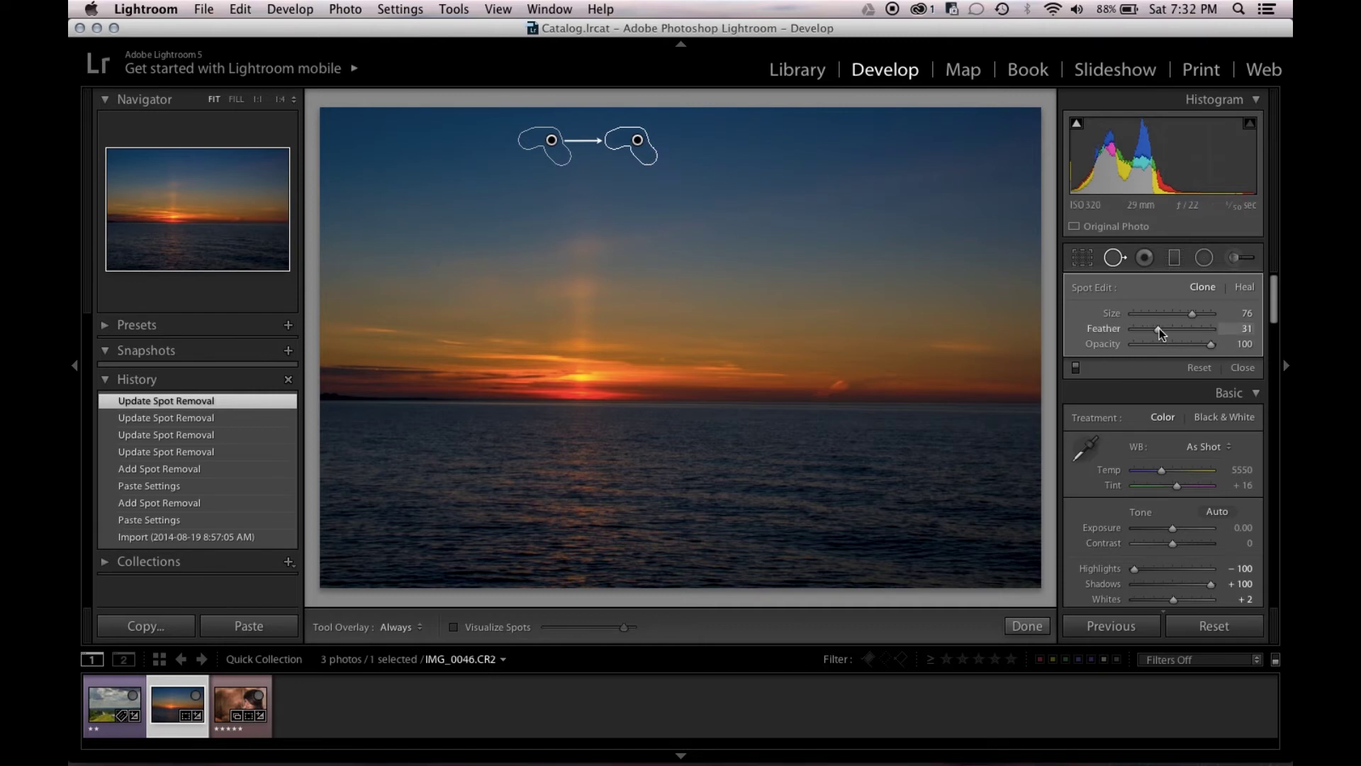
pyautogui.moveTo(1225, 333); pyautogui.dragTo(1224, 328)
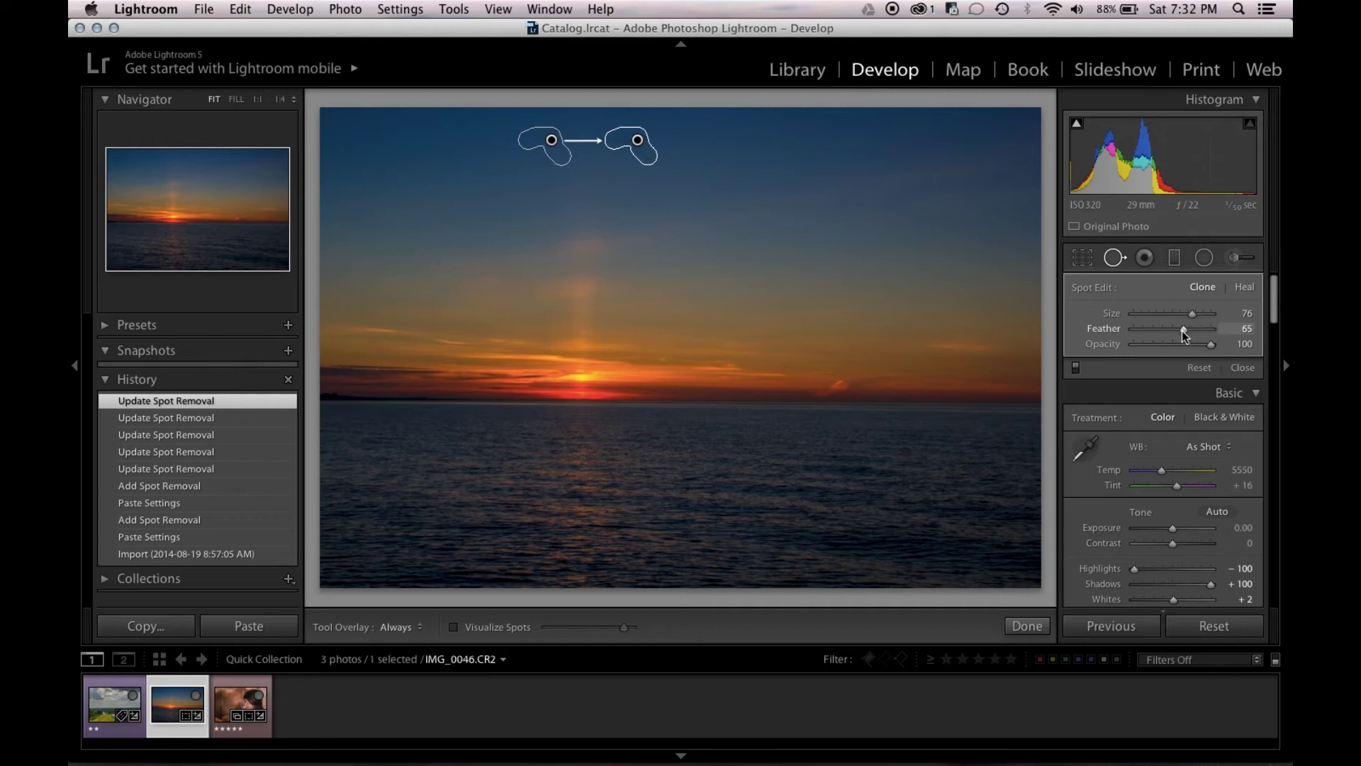
pyautogui.moveTo(1174, 335); pyautogui.dragTo(1169, 336)
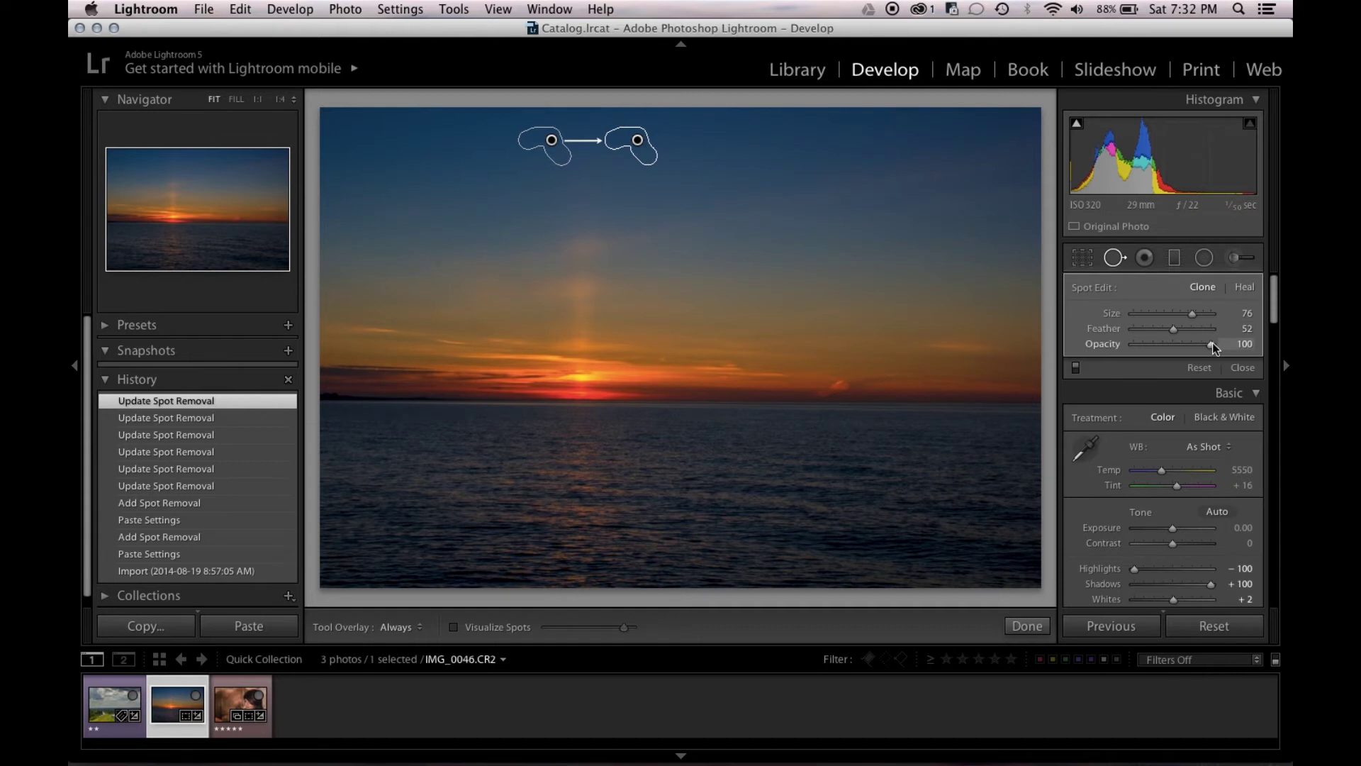
pyautogui.moveTo(1212, 345); pyautogui.dragTo(1112, 351)
pyautogui.moveTo(1121, 347); pyautogui.dragTo(1215, 348)
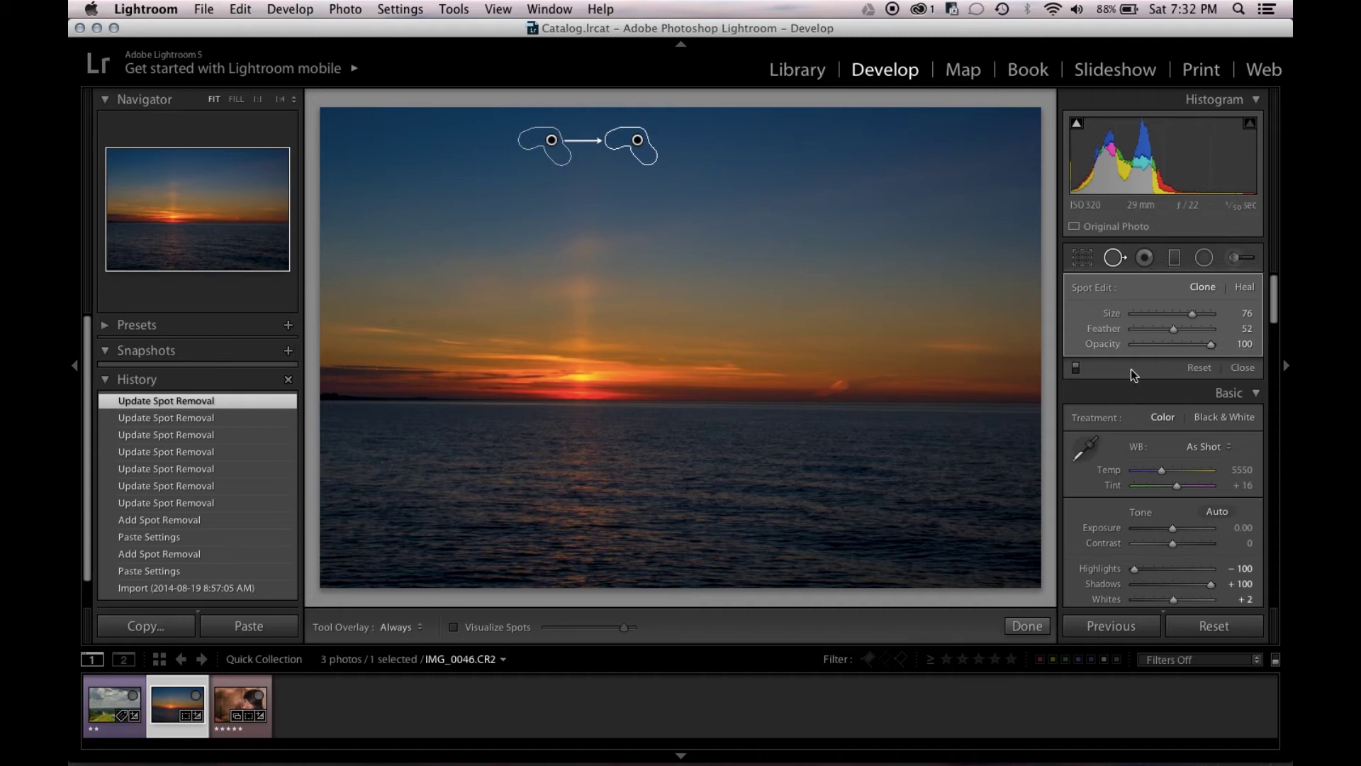
pyautogui.click(1026, 626)
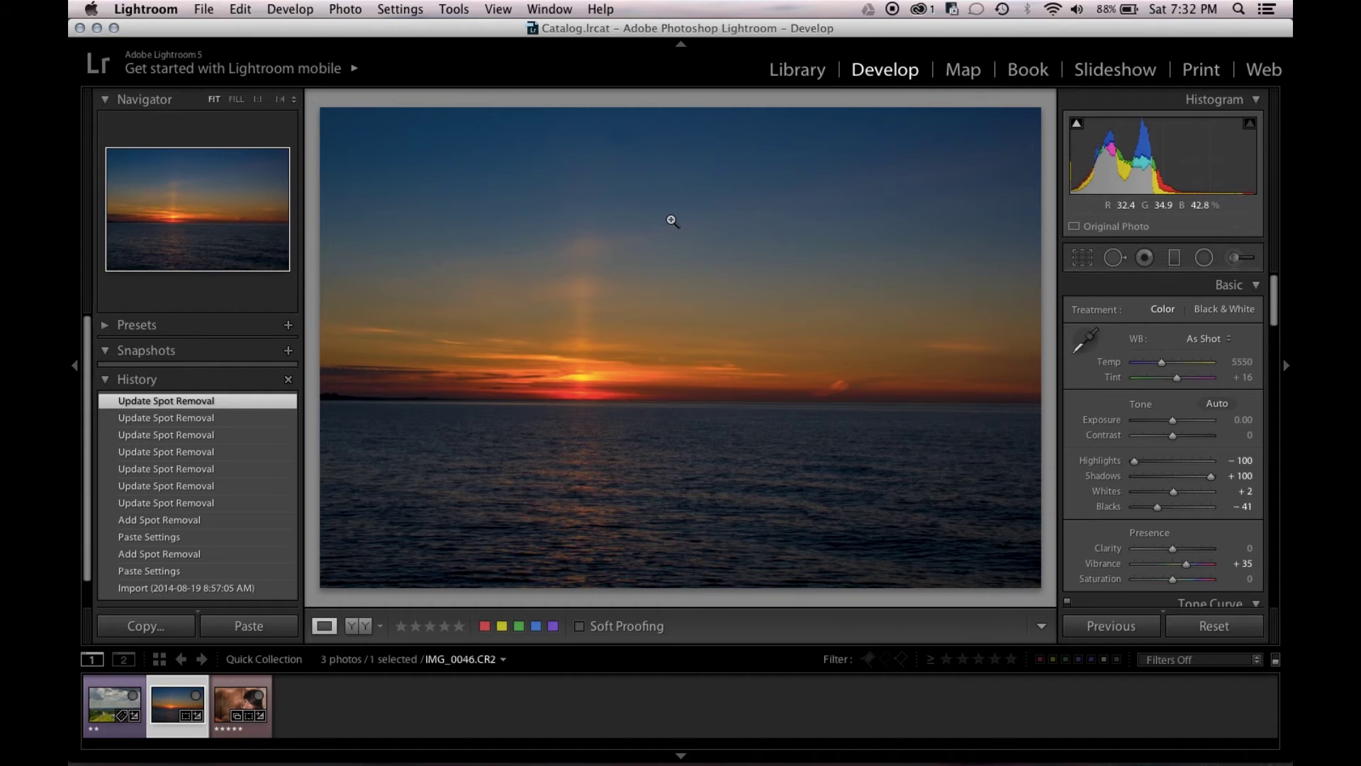
# - Switch the existing bird spot from Clone to Heal, move its source slightly closer, and finish the edit
pyautogui.click(1114, 257)
pyautogui.moveTo(622, 139); pyautogui.dragTo(641, 151)
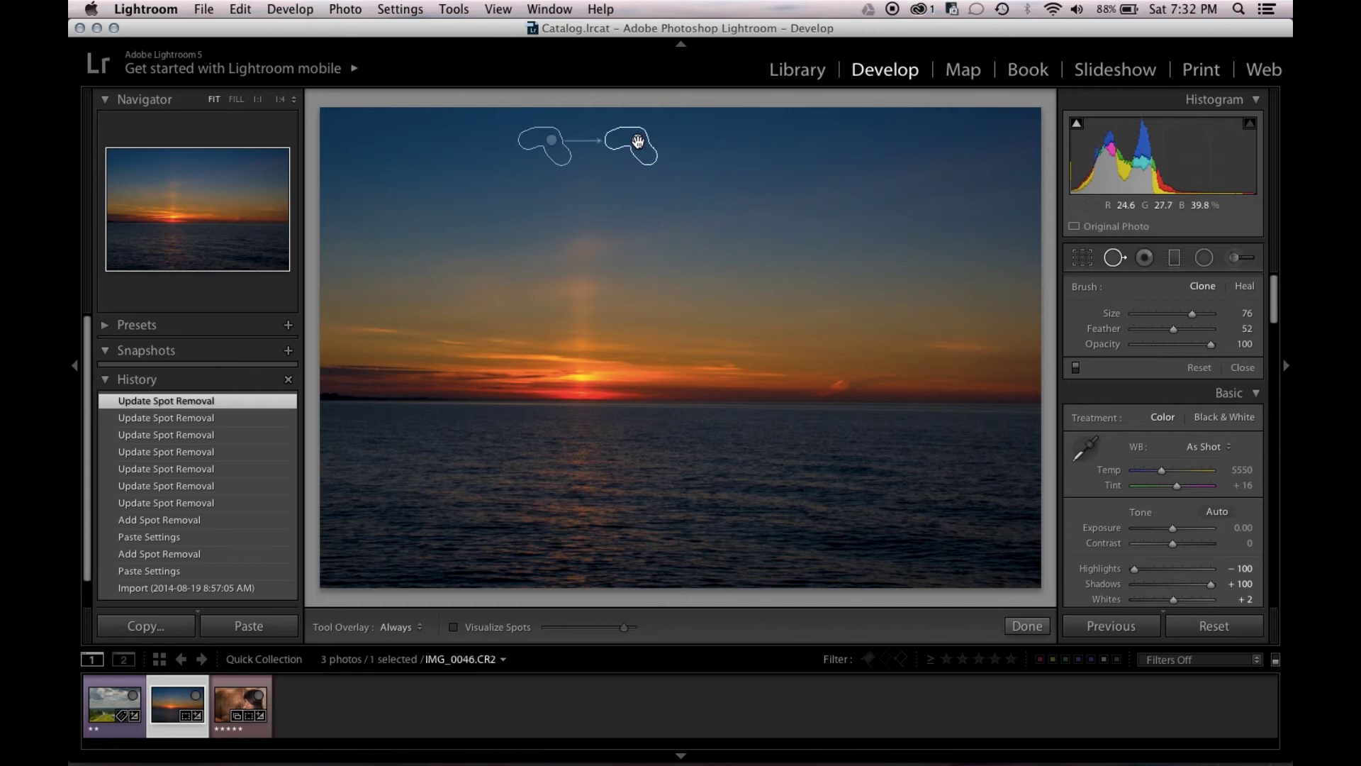
pyautogui.click(638, 141)
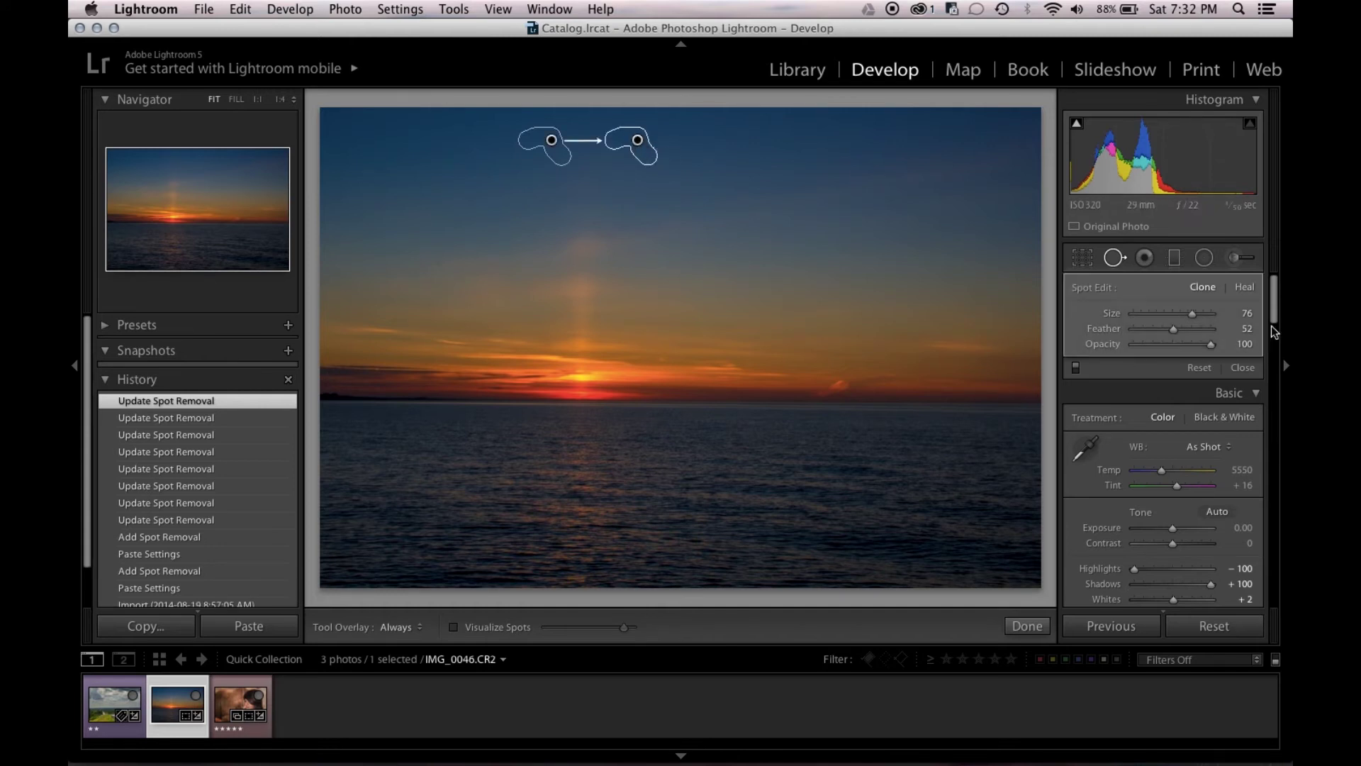
pyautogui.click(1245, 288)
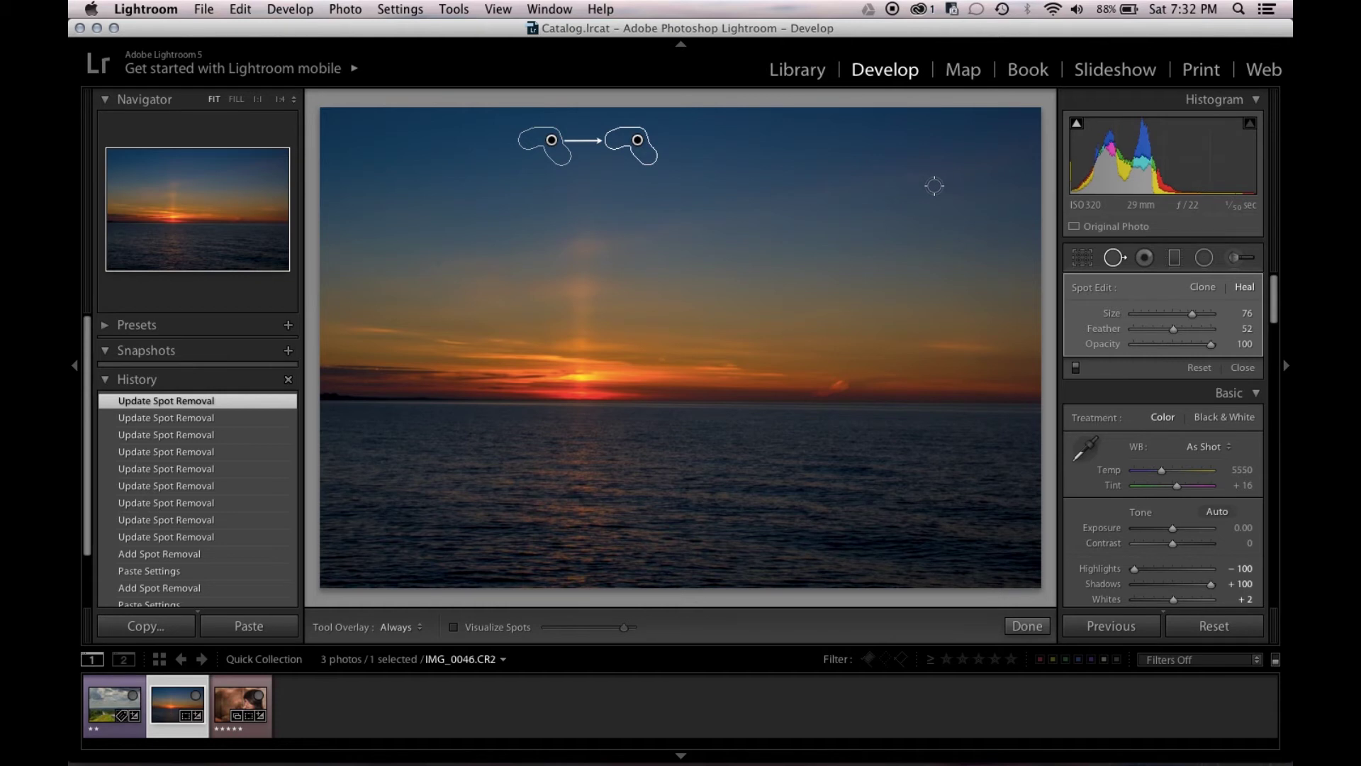
pyautogui.moveTo(551, 139); pyautogui.dragTo(569, 140)
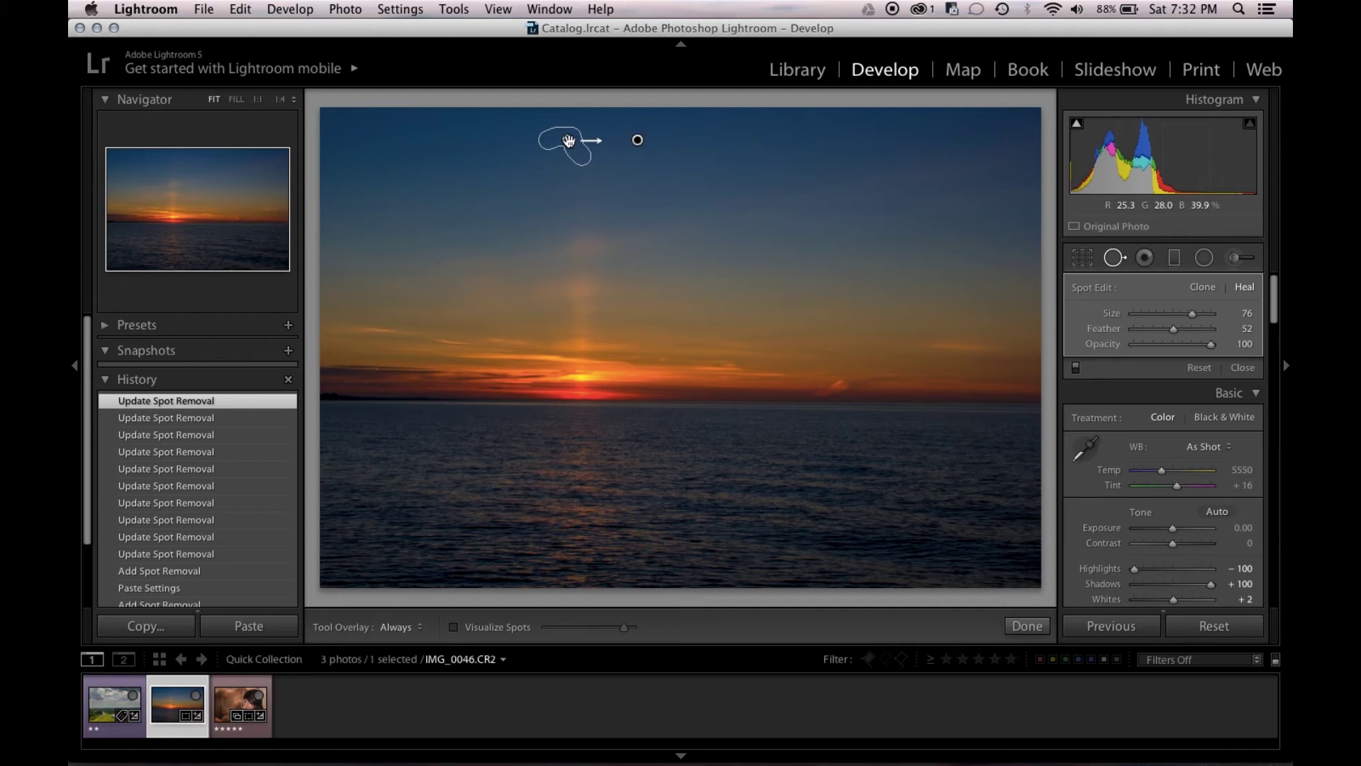
pyautogui.click(1035, 633)
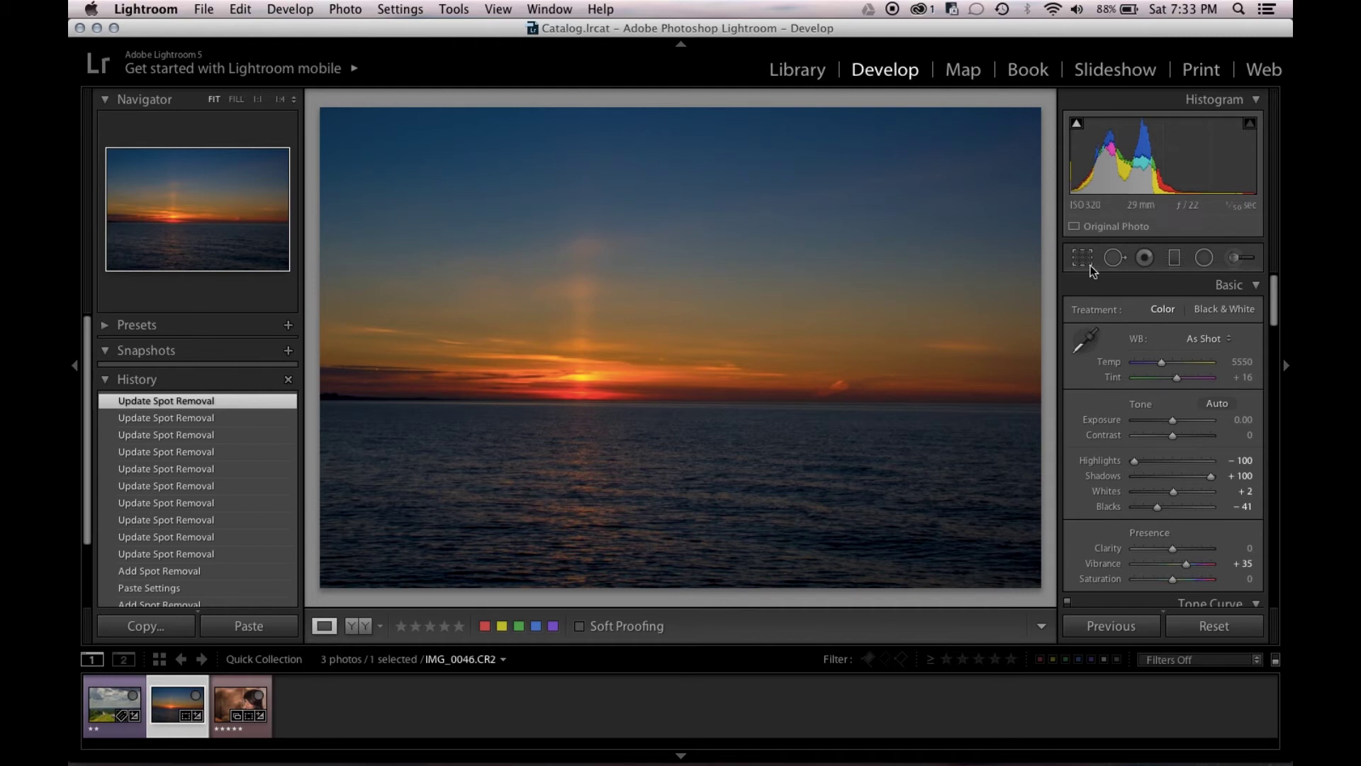
# - Reactivate Spot Removal and raise the Visualize Spots threshold slightly to compare the sky's dust spots with the normal view
pyautogui.click(1114, 259)
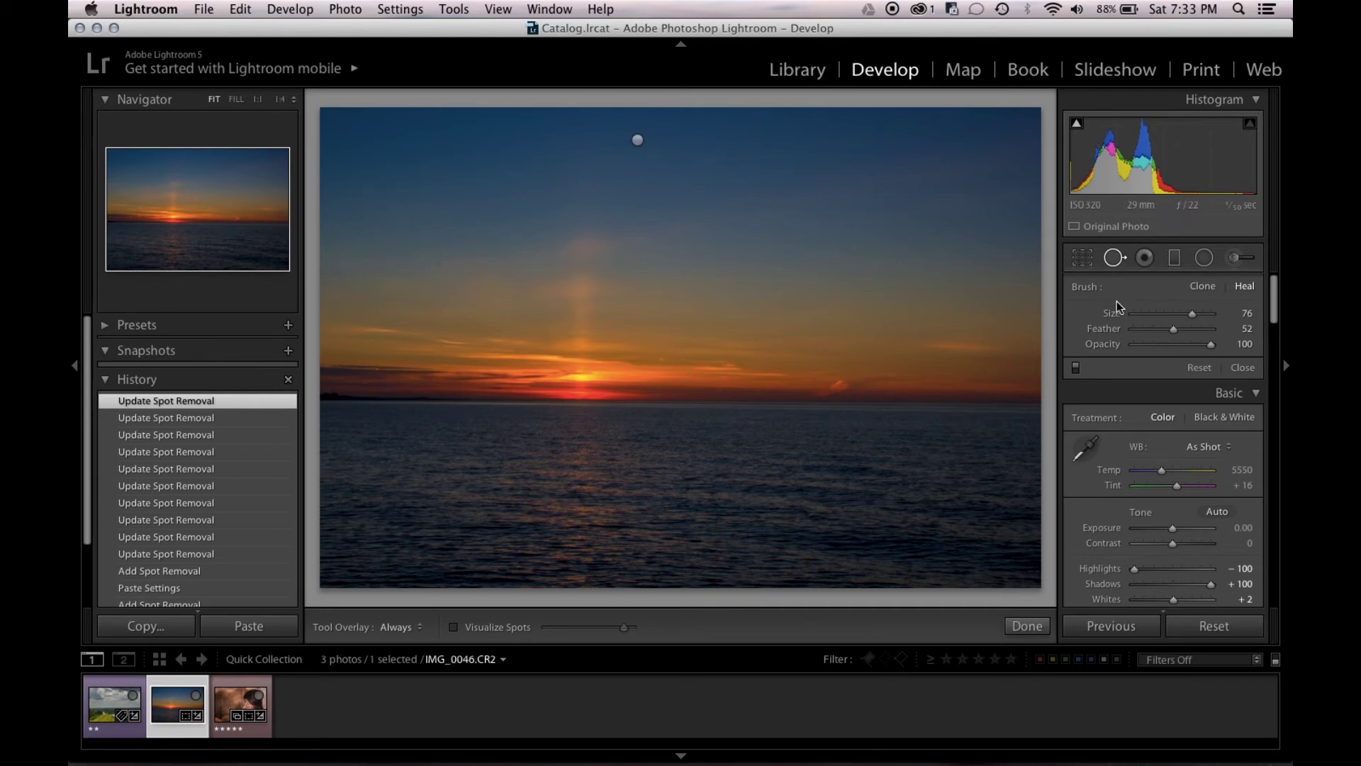
pyautogui.click(454, 627)
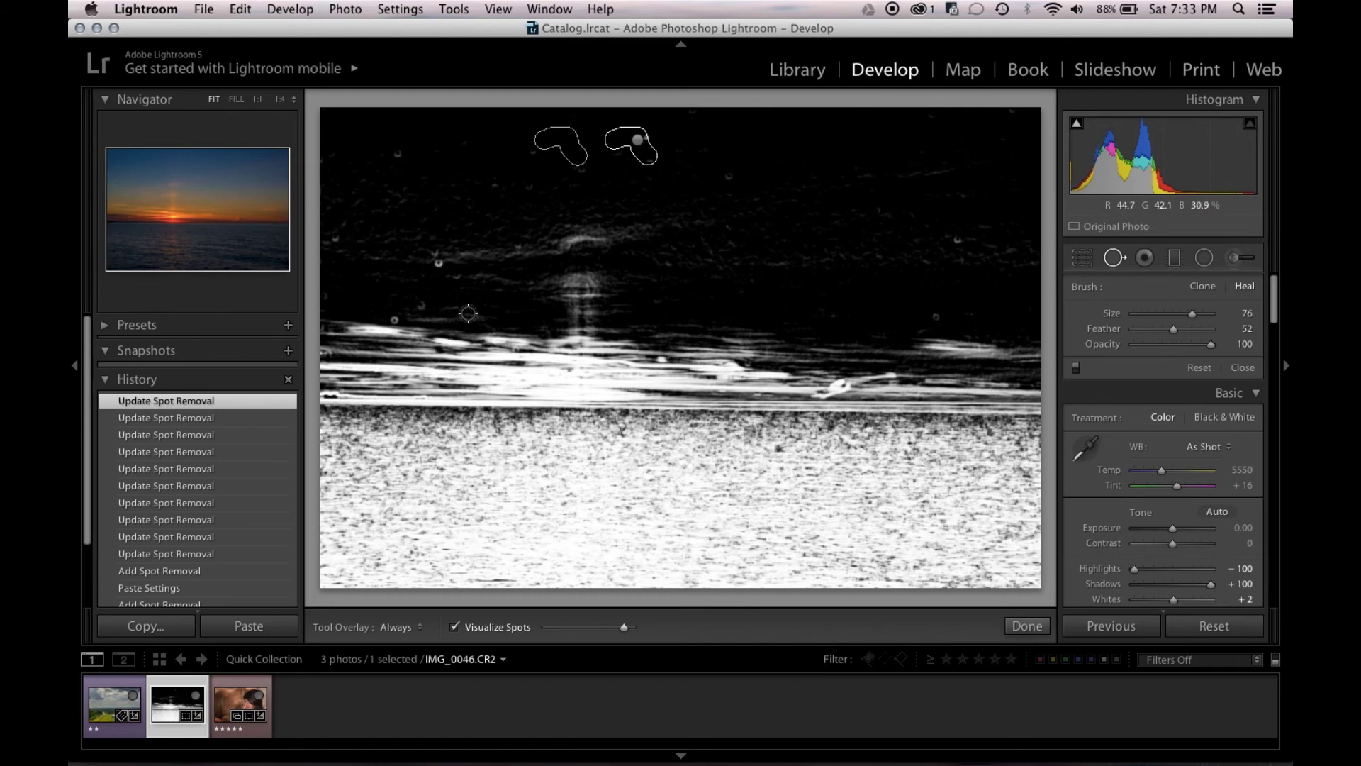
pyautogui.moveTo(625, 629)
pyautogui.mouseDown()
pyautogui.moveTo(564, 628)
pyautogui.moveTo(659, 627)
pyautogui.moveTo(618, 629)
pyautogui.moveTo(631, 626)
pyautogui.mouseUp()
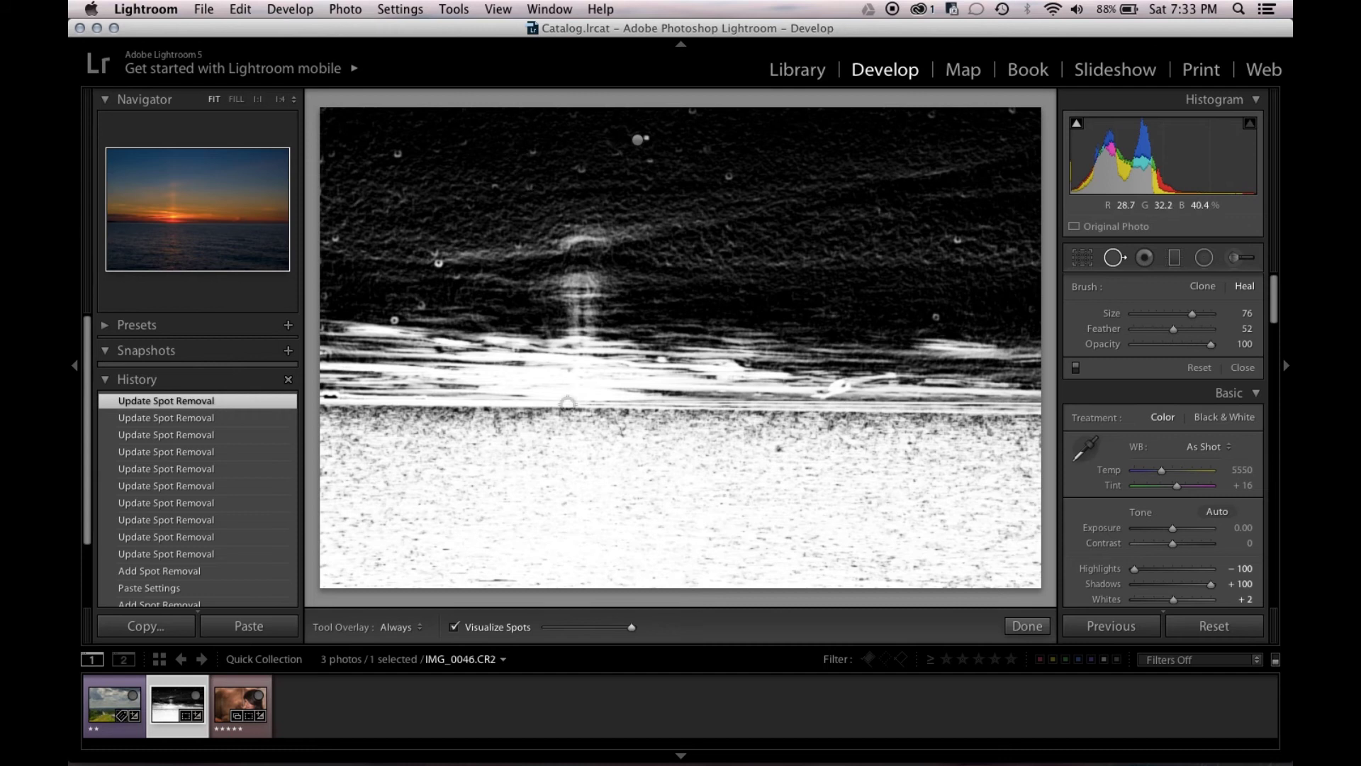
pyautogui.click(459, 628)
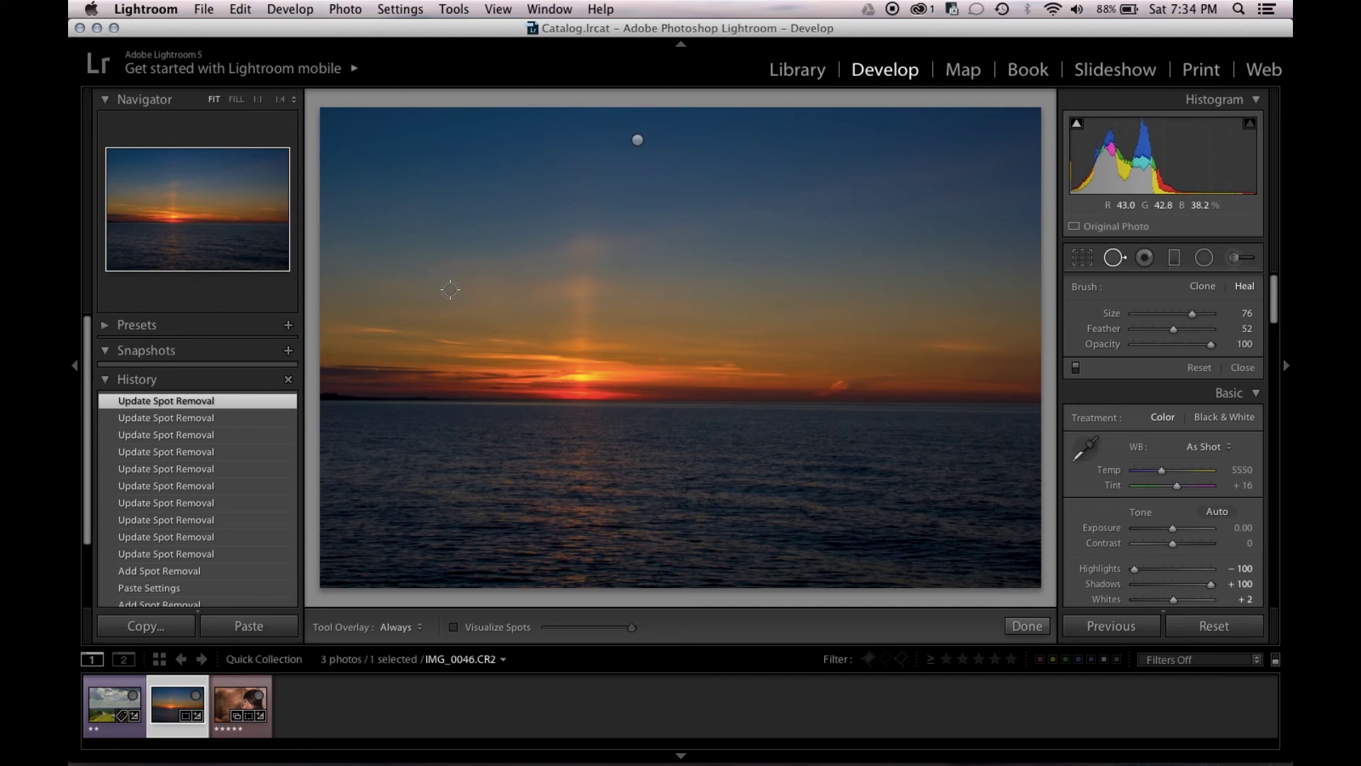
# - Turn Visualize Spots back on and heal the bright dust spot in the left part of the sky with a size 75 brush
pyautogui.click(454, 626)
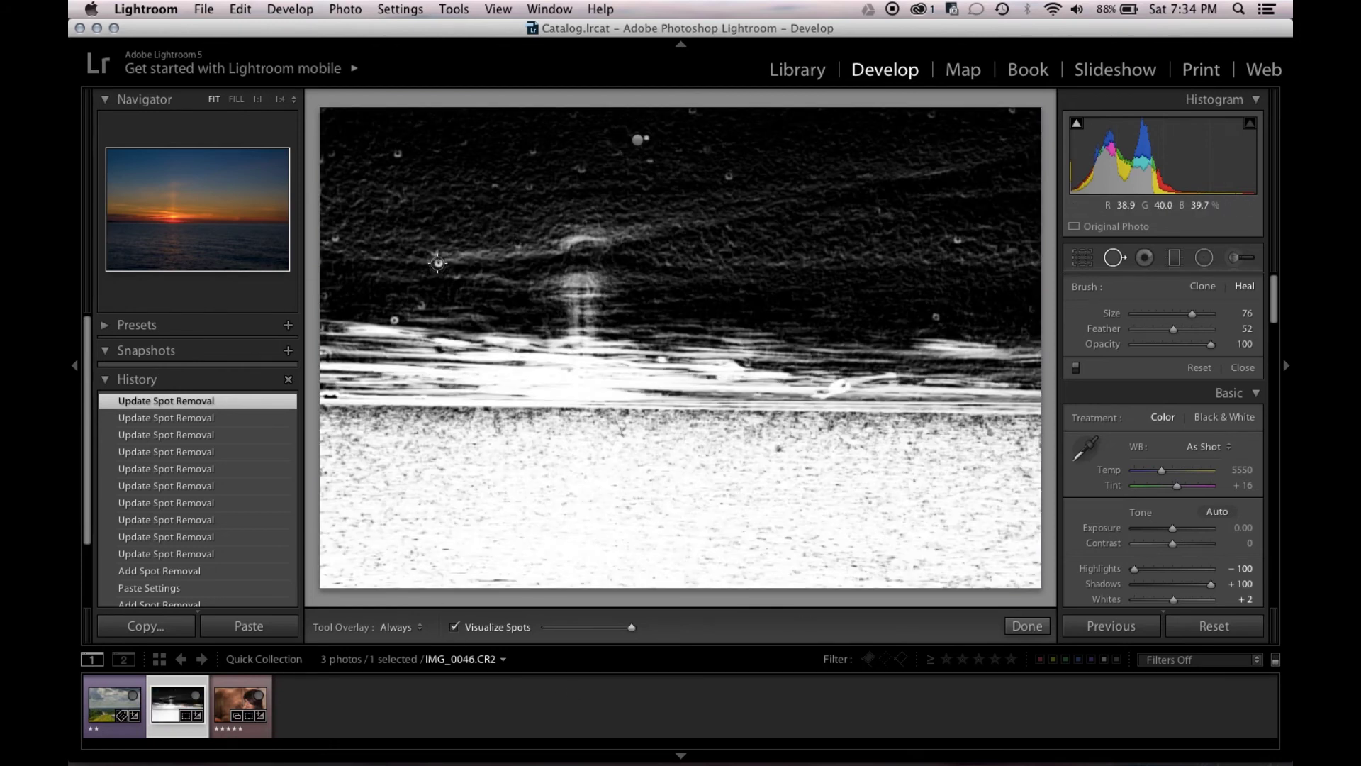
pyautogui.scroll(-1, 438, 262)
pyautogui.click(438, 263)
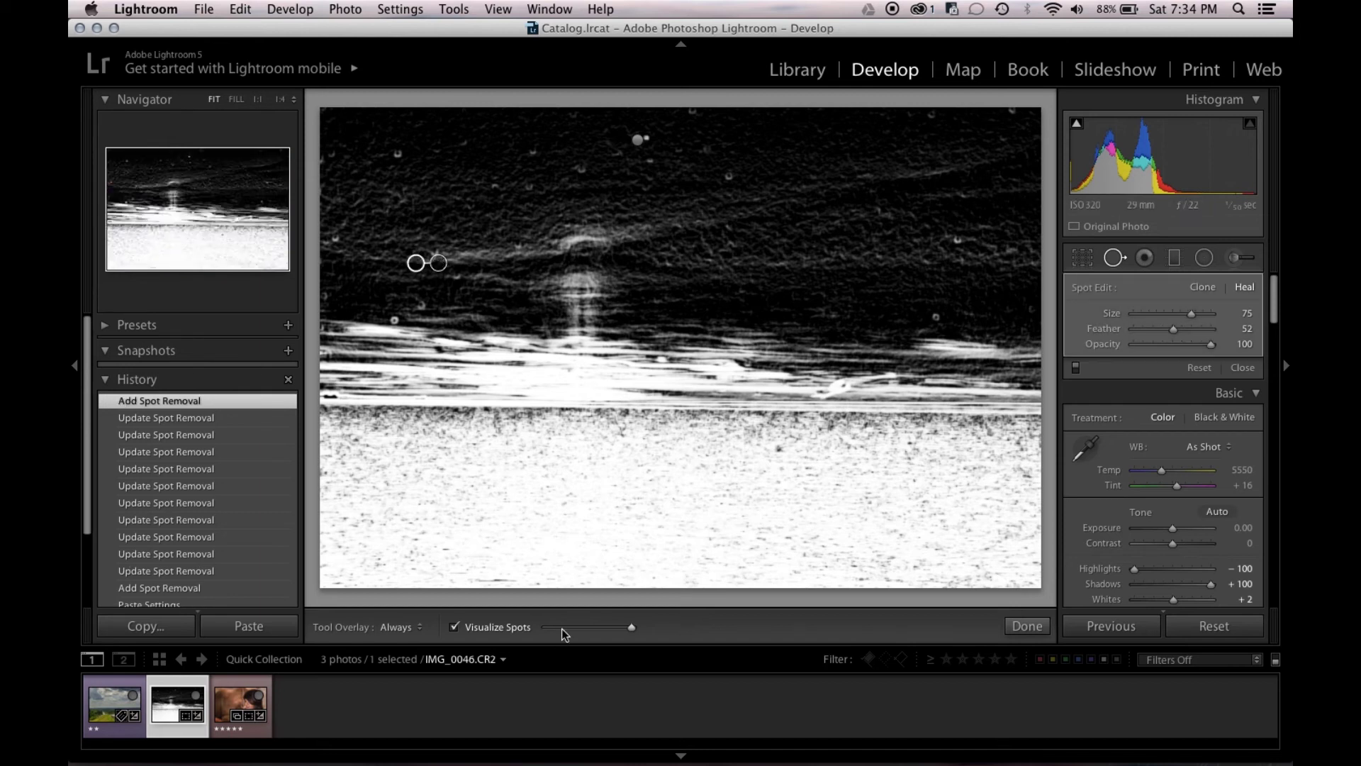
# - Turn off Visualize Spots and finish the spot edit on the sunset photo
pyautogui.click(454, 626)
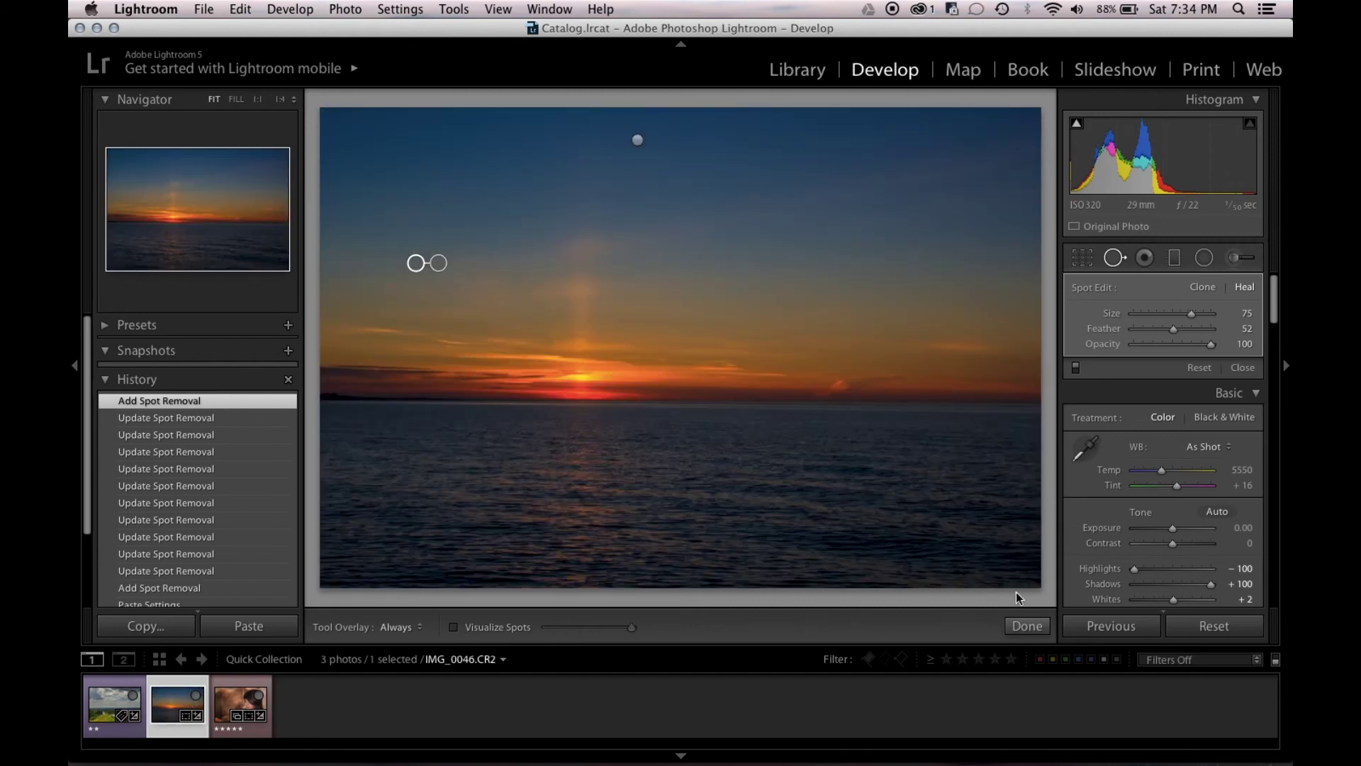
pyautogui.click(1025, 626)
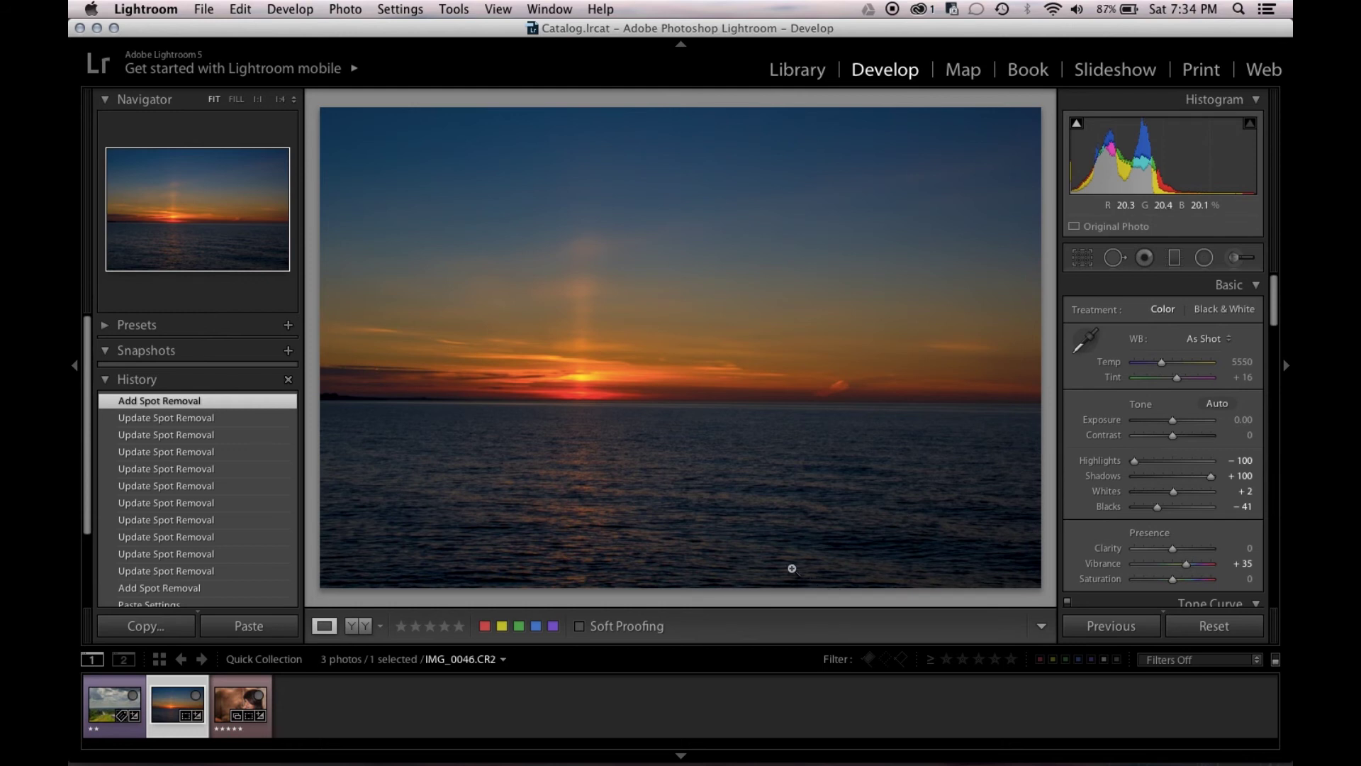
# - Return to the photo library and open the portrait IMG_9329.CR2 in the Develop module
pyautogui.click(796, 69)
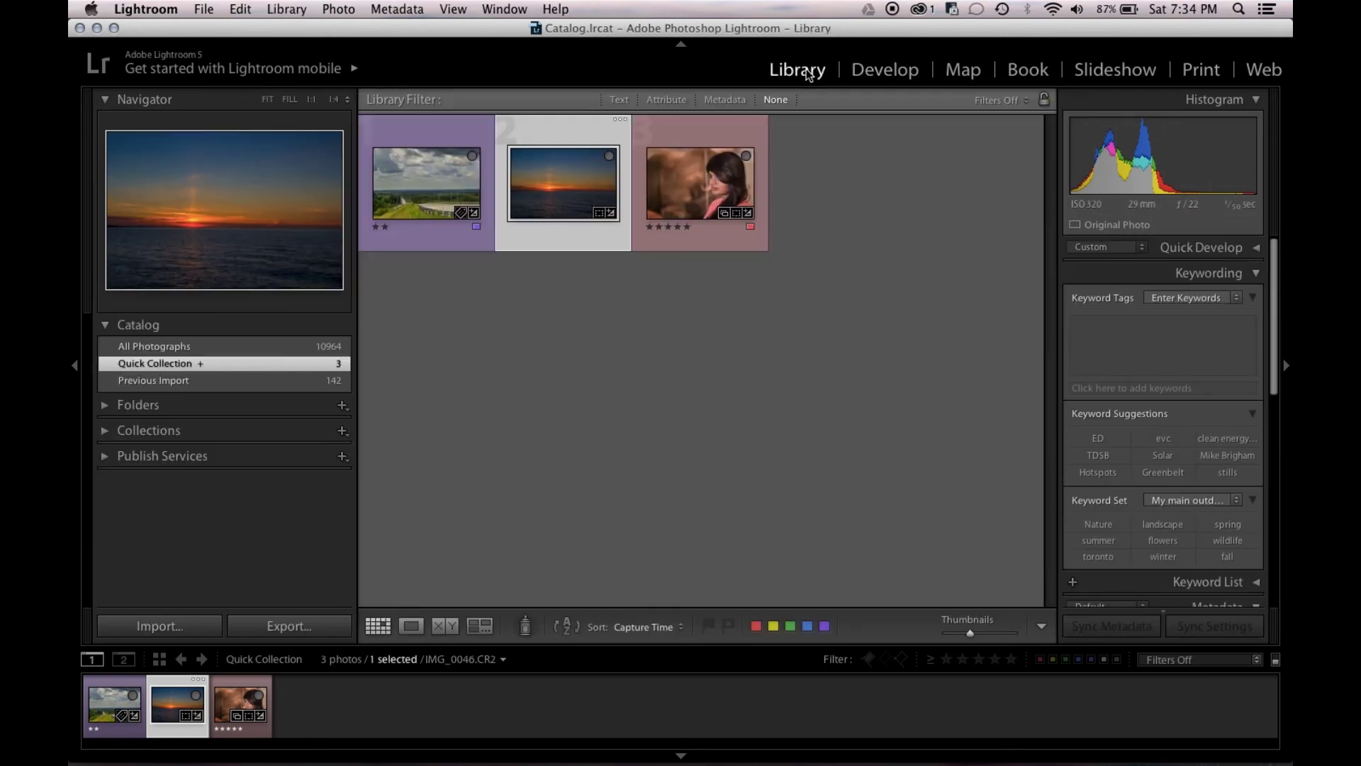
pyautogui.click(755, 126)
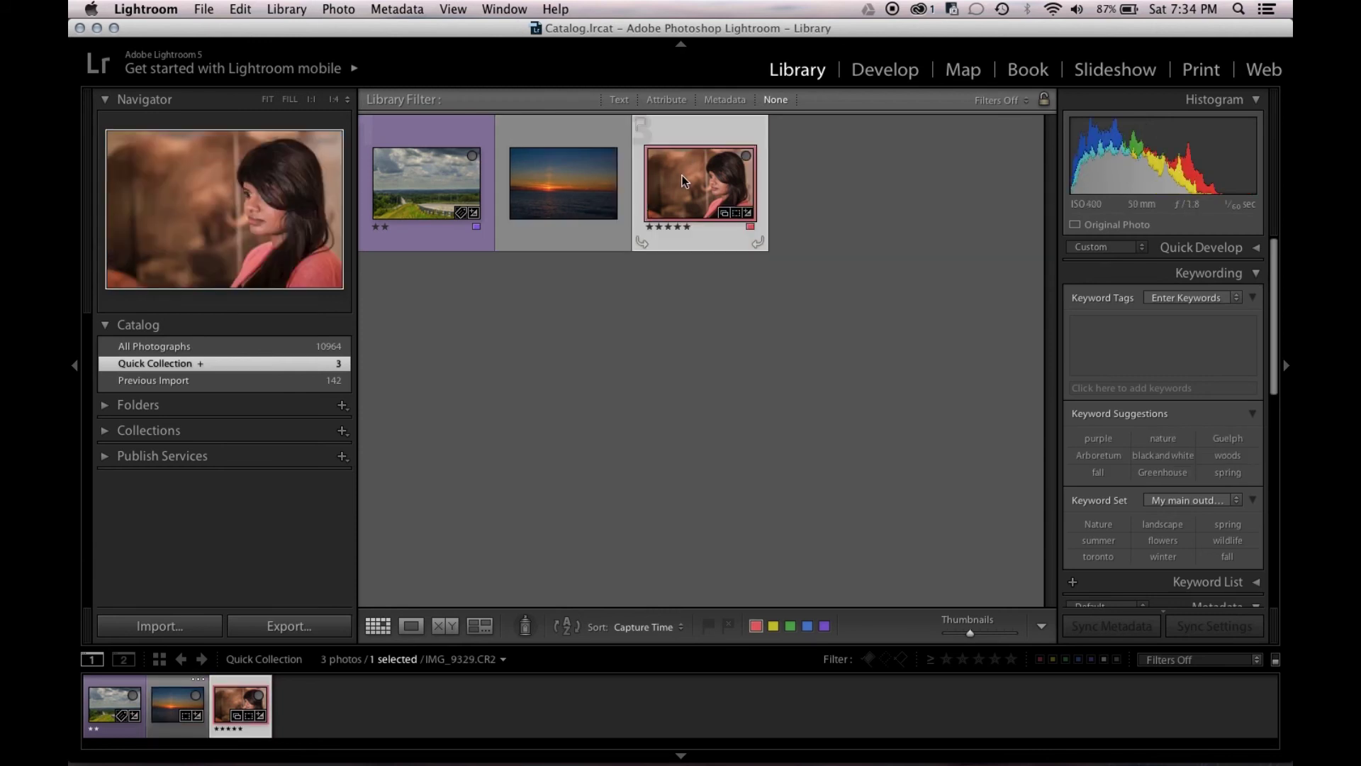
pyautogui.click(867, 71)
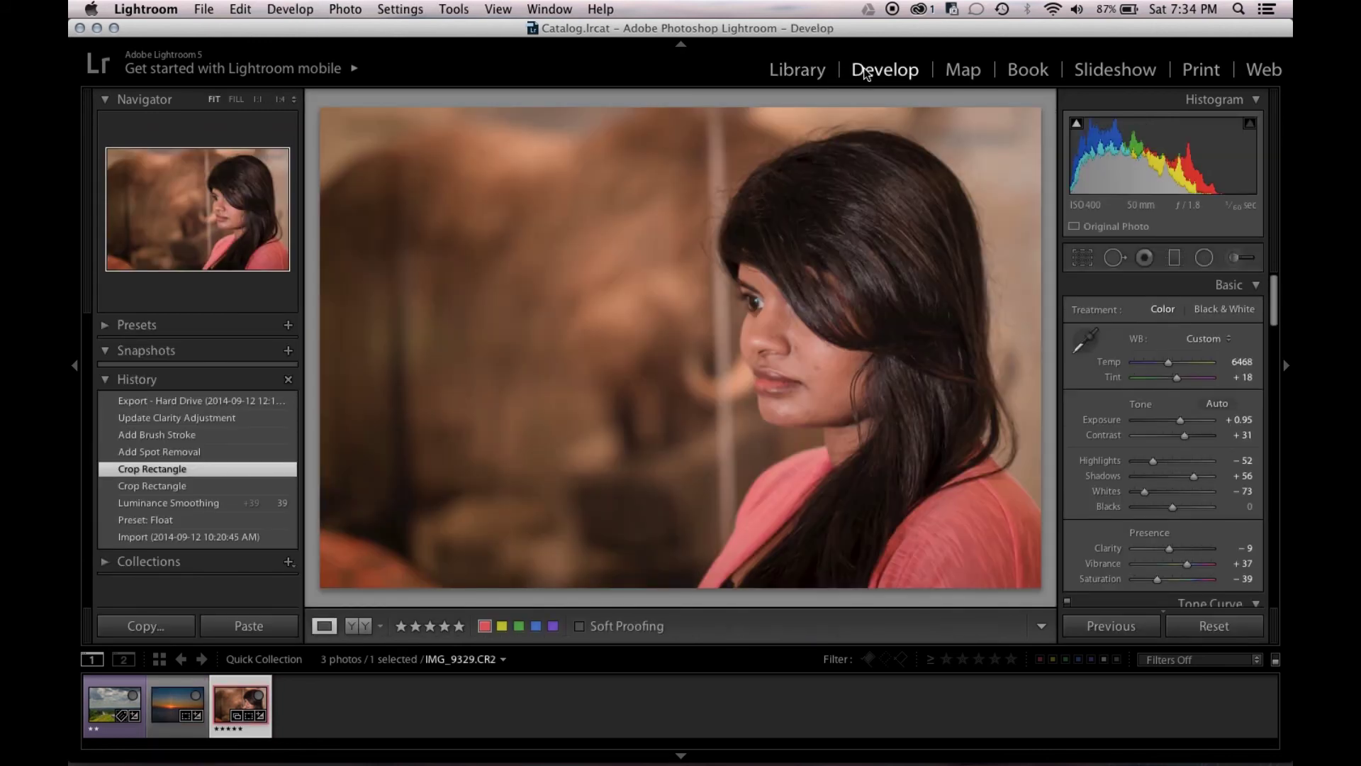
# - Heal the dark blemish on the cheek at 1:1 view using Spot Removal with a size 41 brush
pyautogui.click(819, 368)
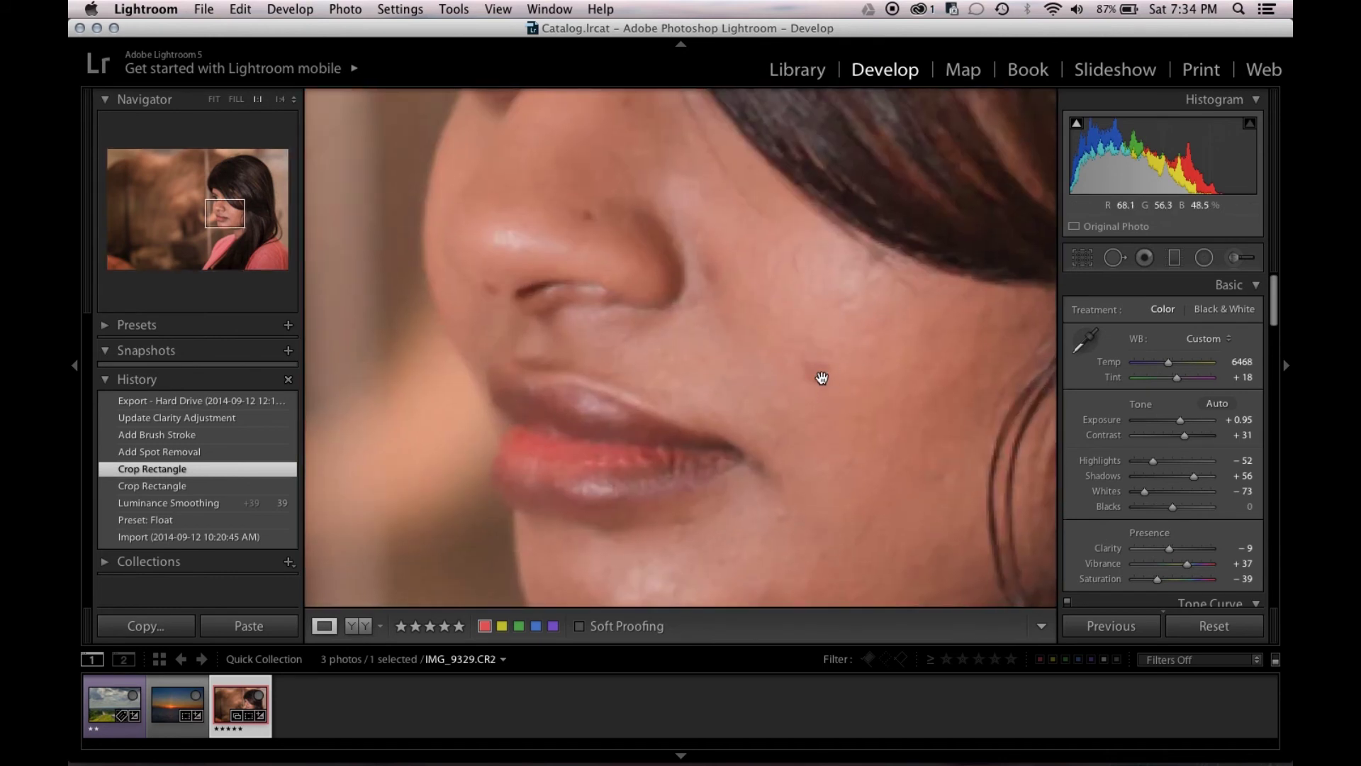
pyautogui.moveTo(821, 377); pyautogui.dragTo(723, 352)
pyautogui.click(1114, 258)
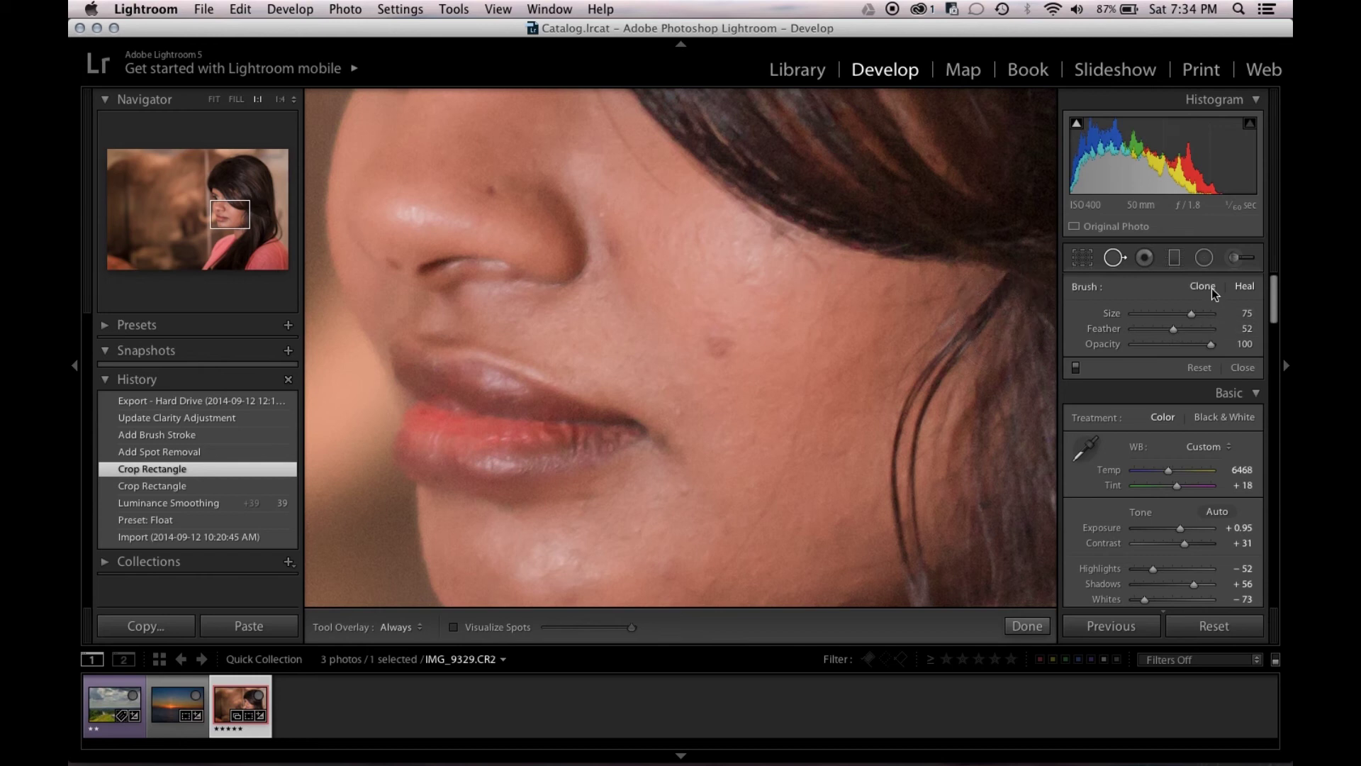
pyautogui.scroll(-6, 722, 353)
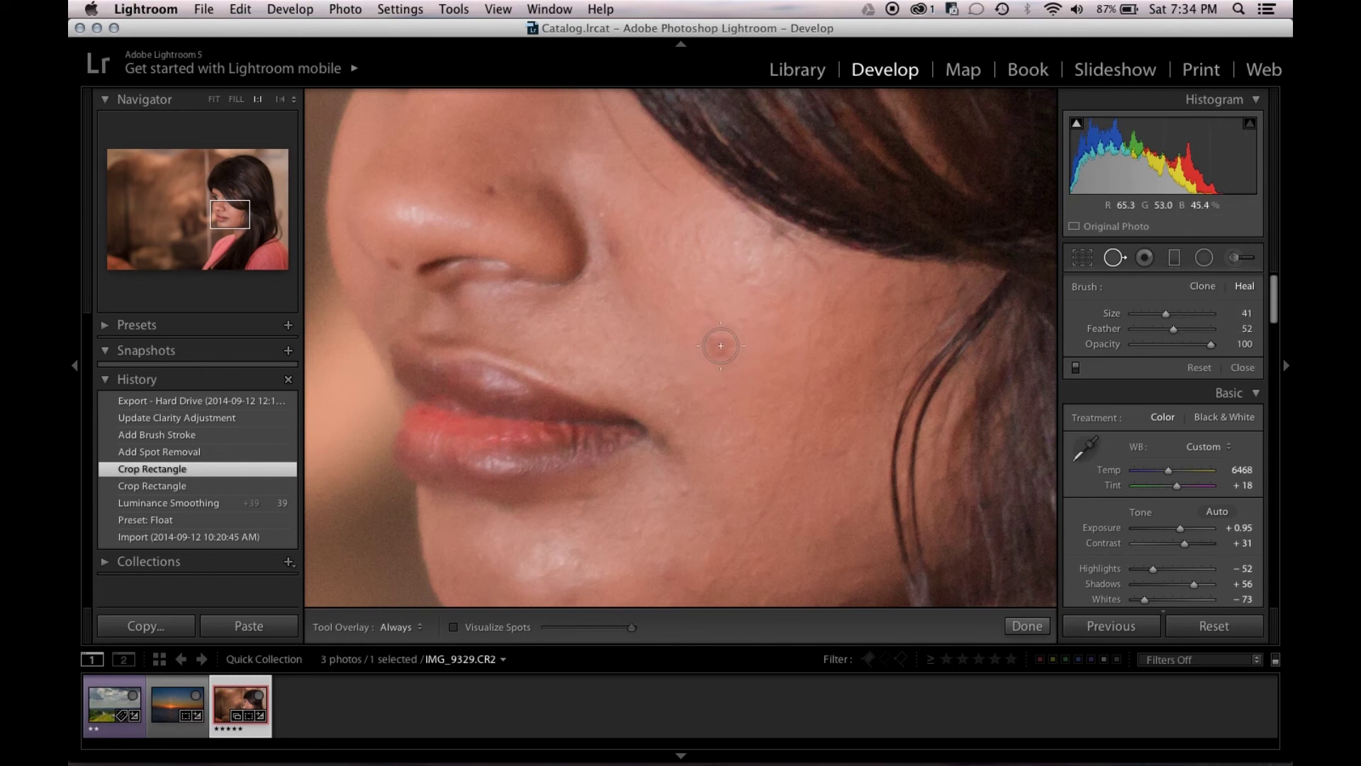
pyautogui.click(720, 346)
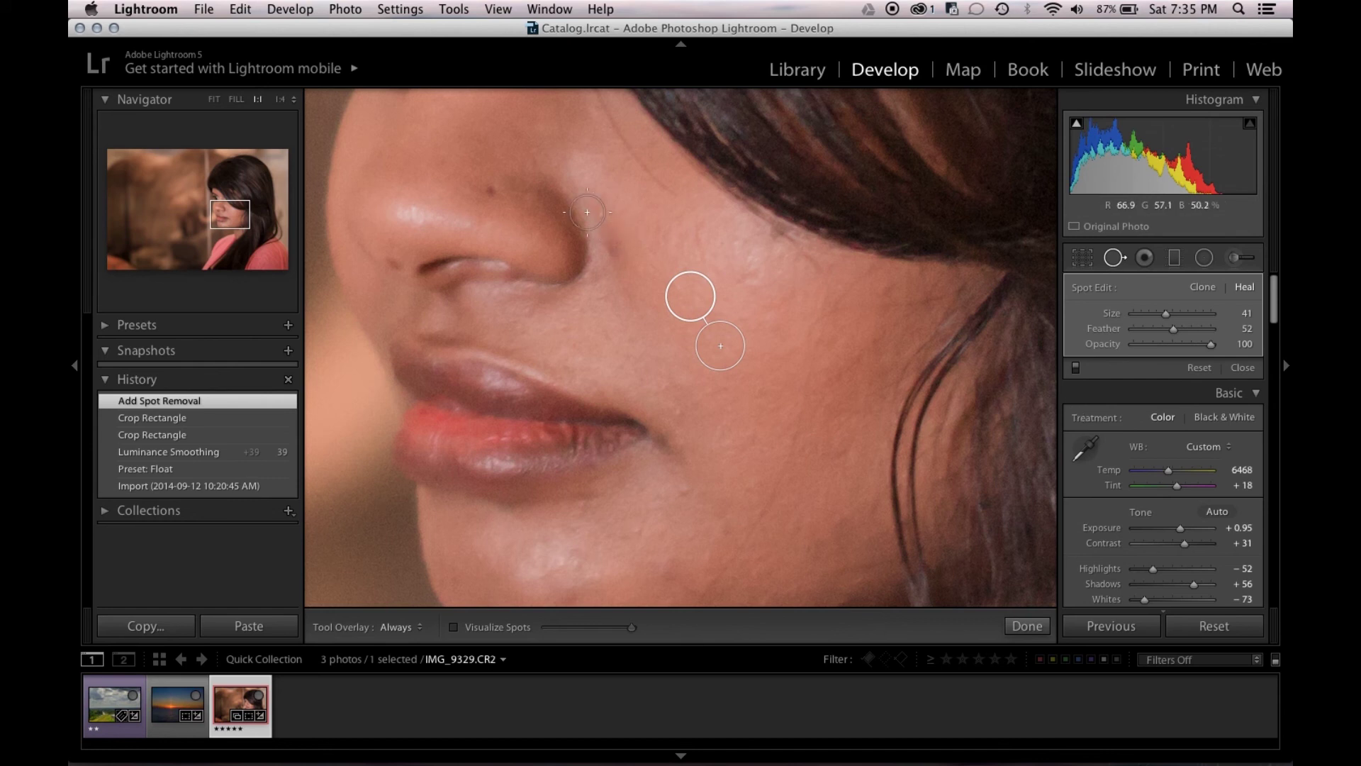
# - Heal the spot on the side of the nose at size 21 and the one under its tip at size 27, then finish
pyautogui.click(491, 190)
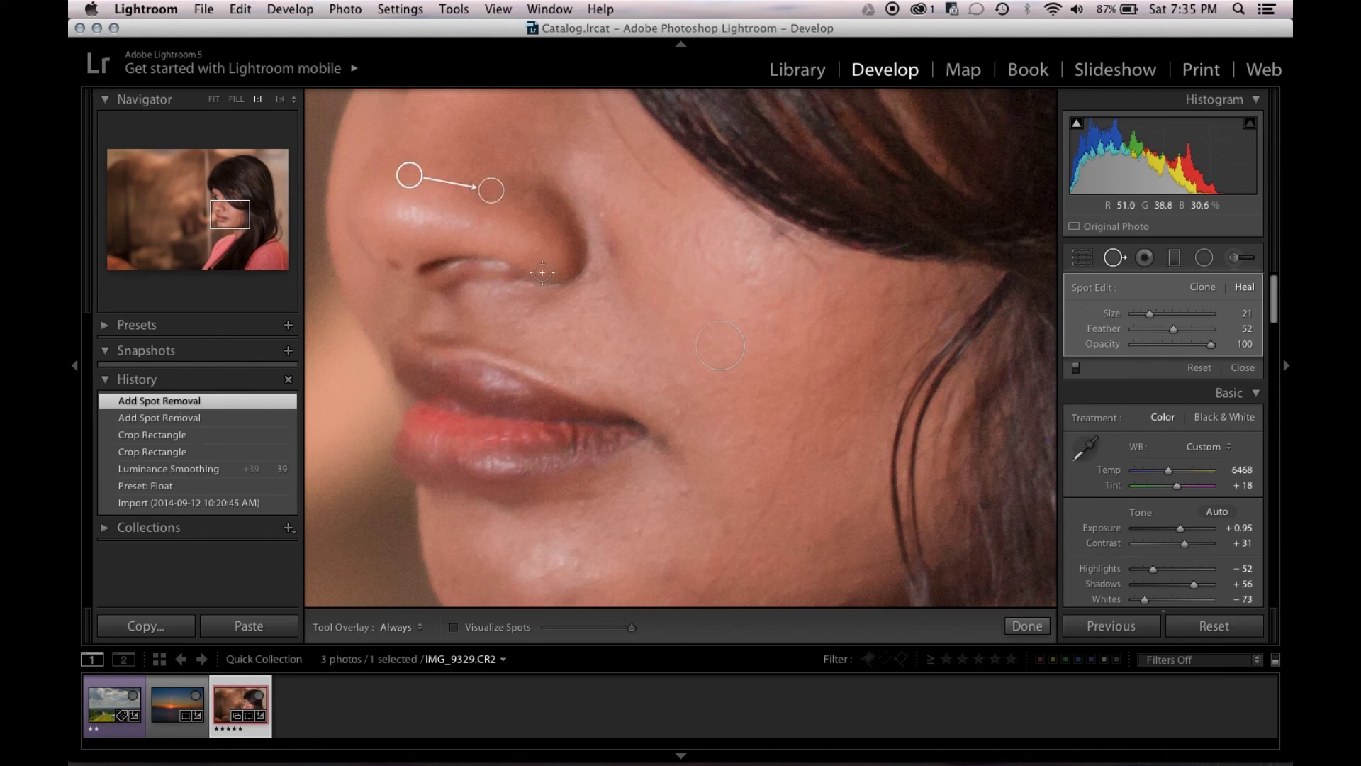
pyautogui.click(394, 264)
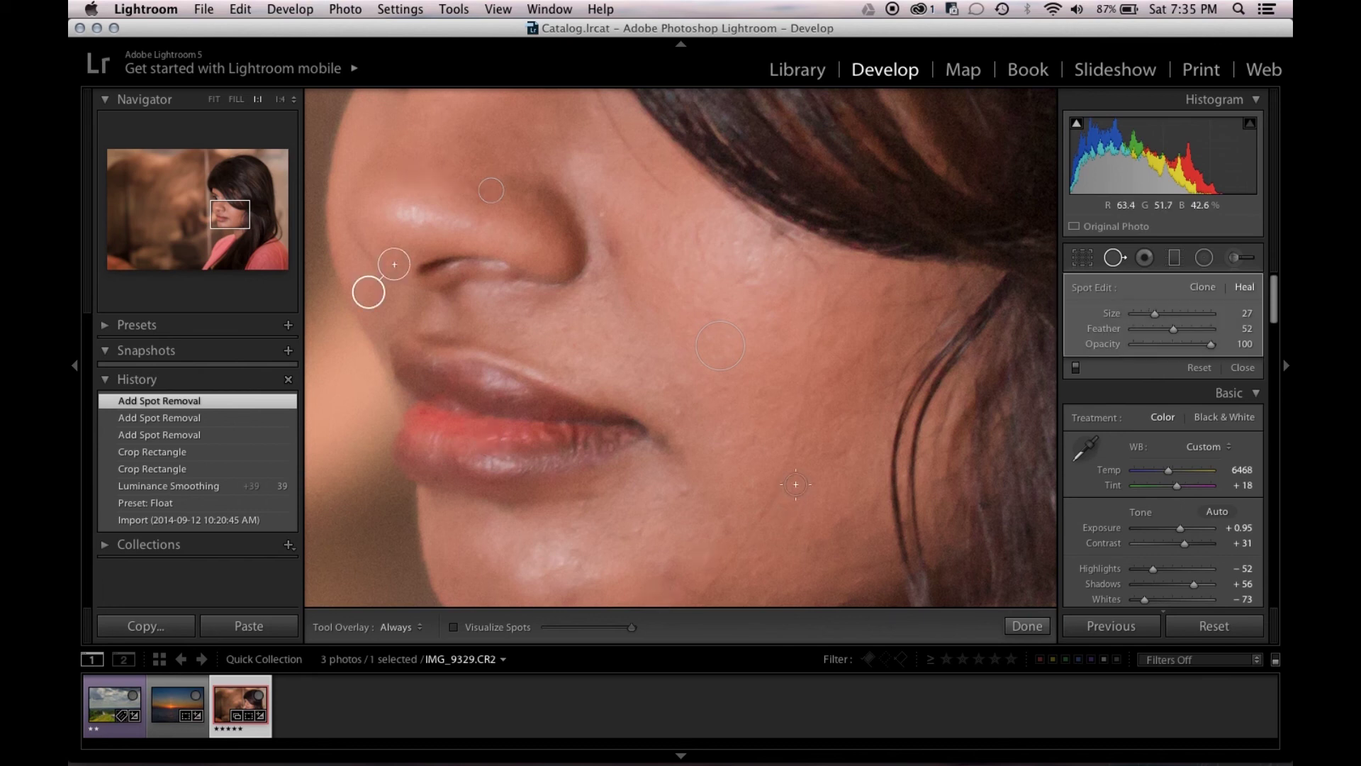
pyautogui.click(1020, 625)
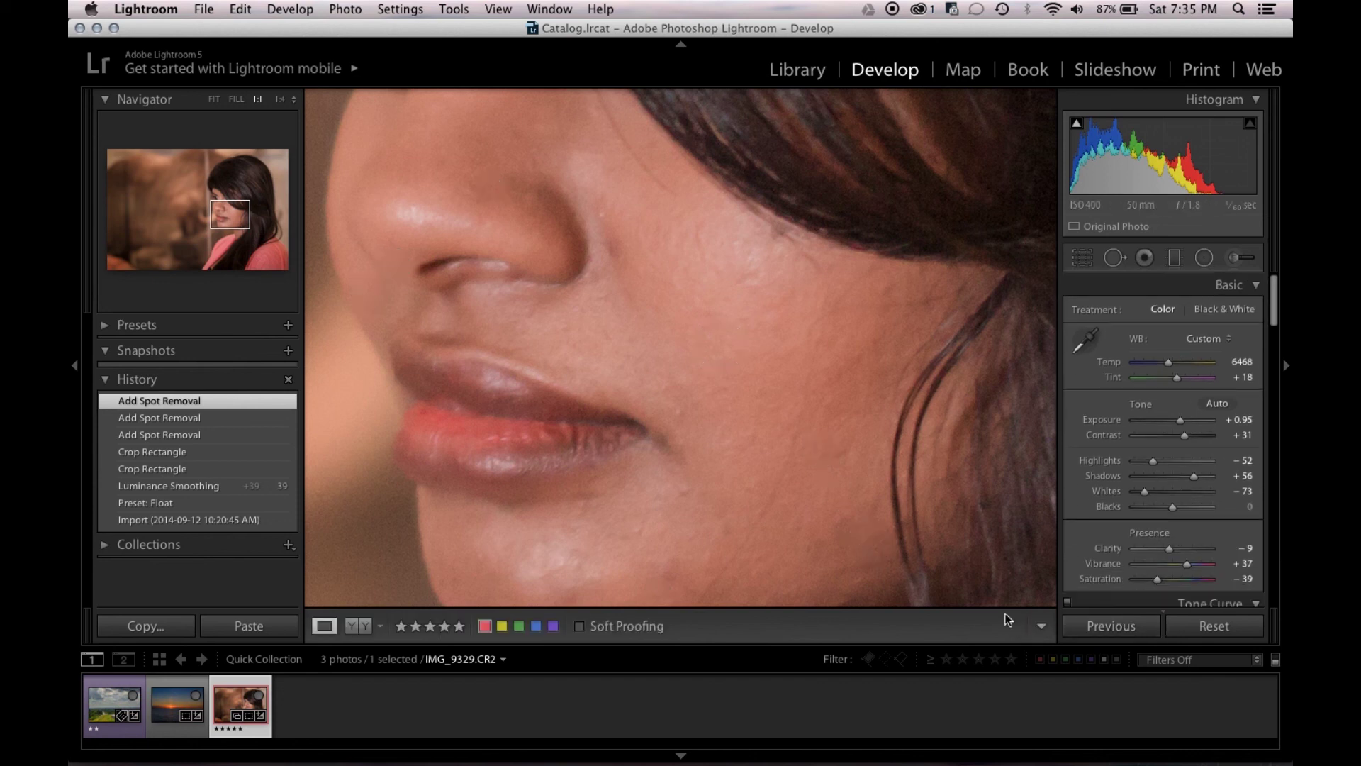
pyautogui.click(837, 402)
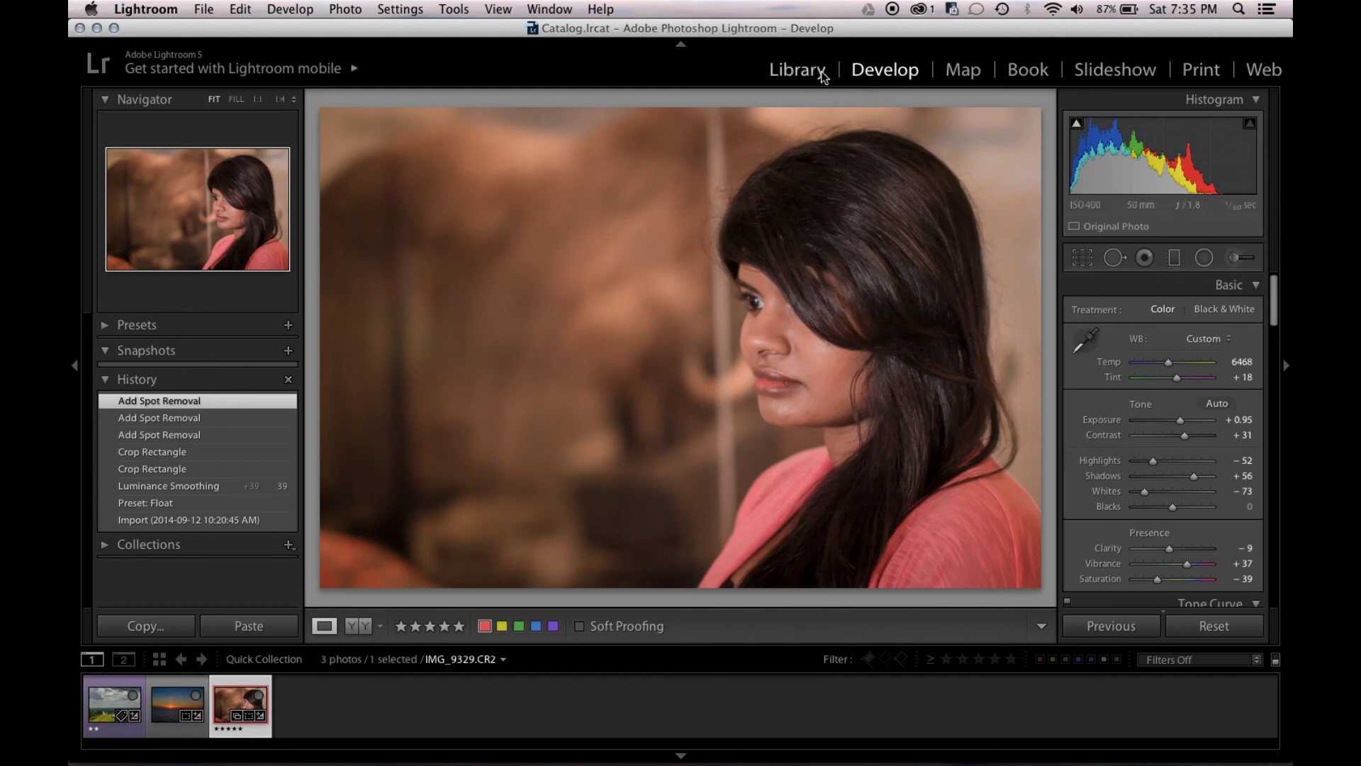
# - Reactivate Spot Removal and compare the Auto and Always tool overlay modes on the portrait
pyautogui.press('q')
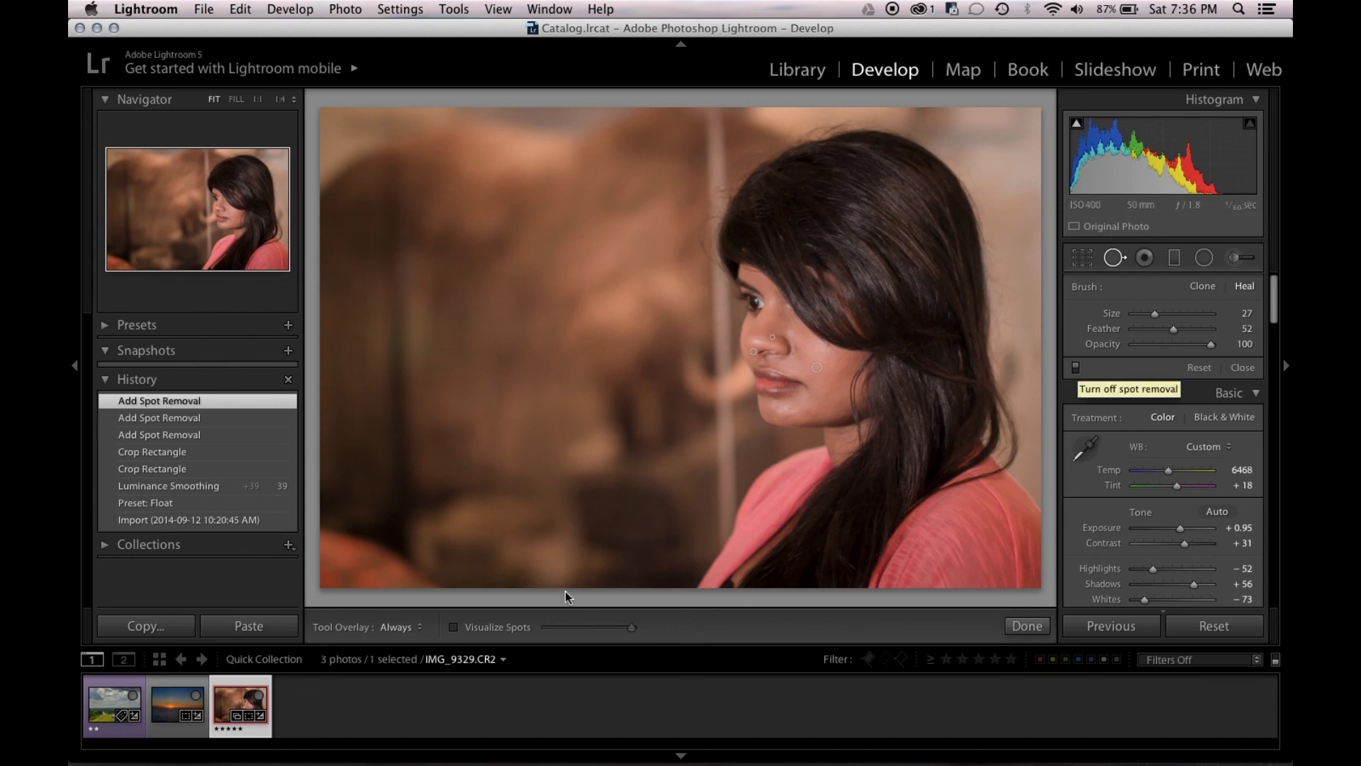
pyautogui.click(402, 627)
pyautogui.click(407, 613)
pyautogui.click(395, 626)
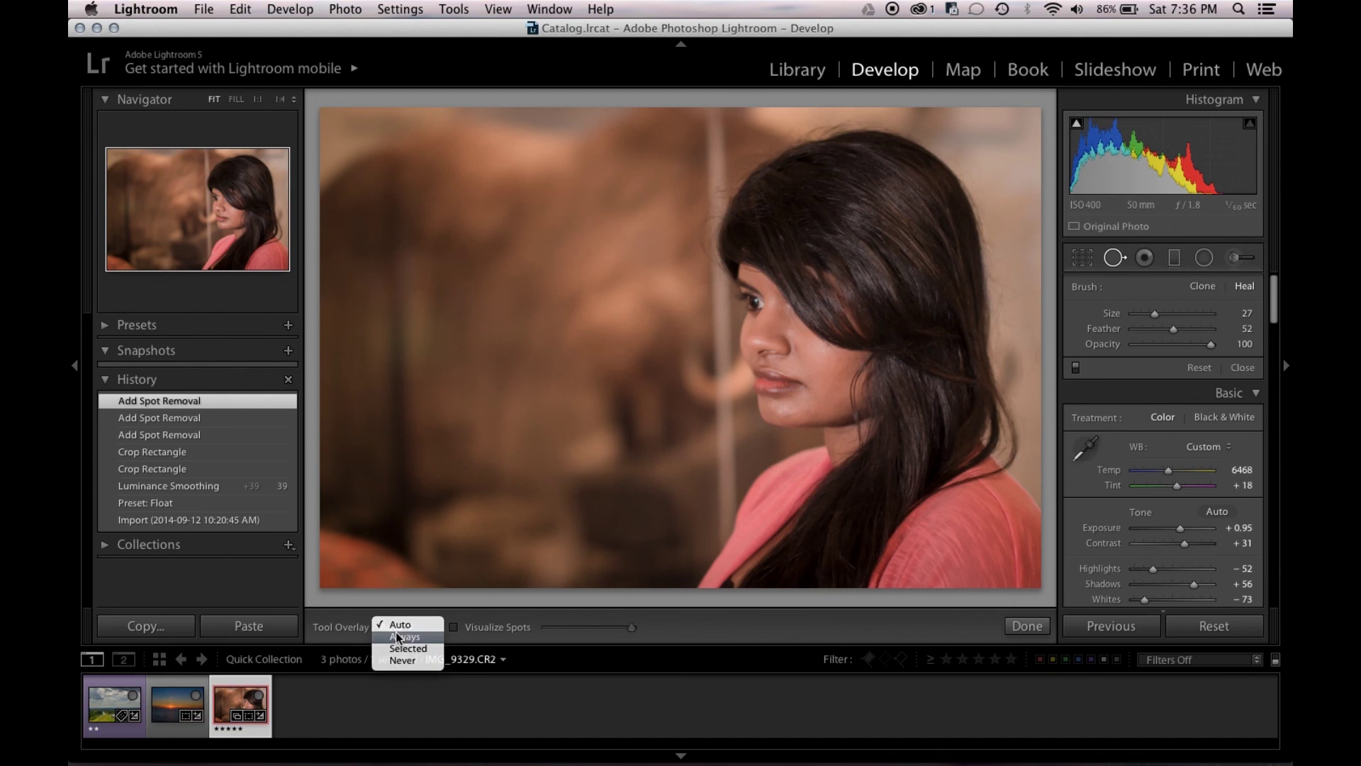
pyautogui.click(395, 636)
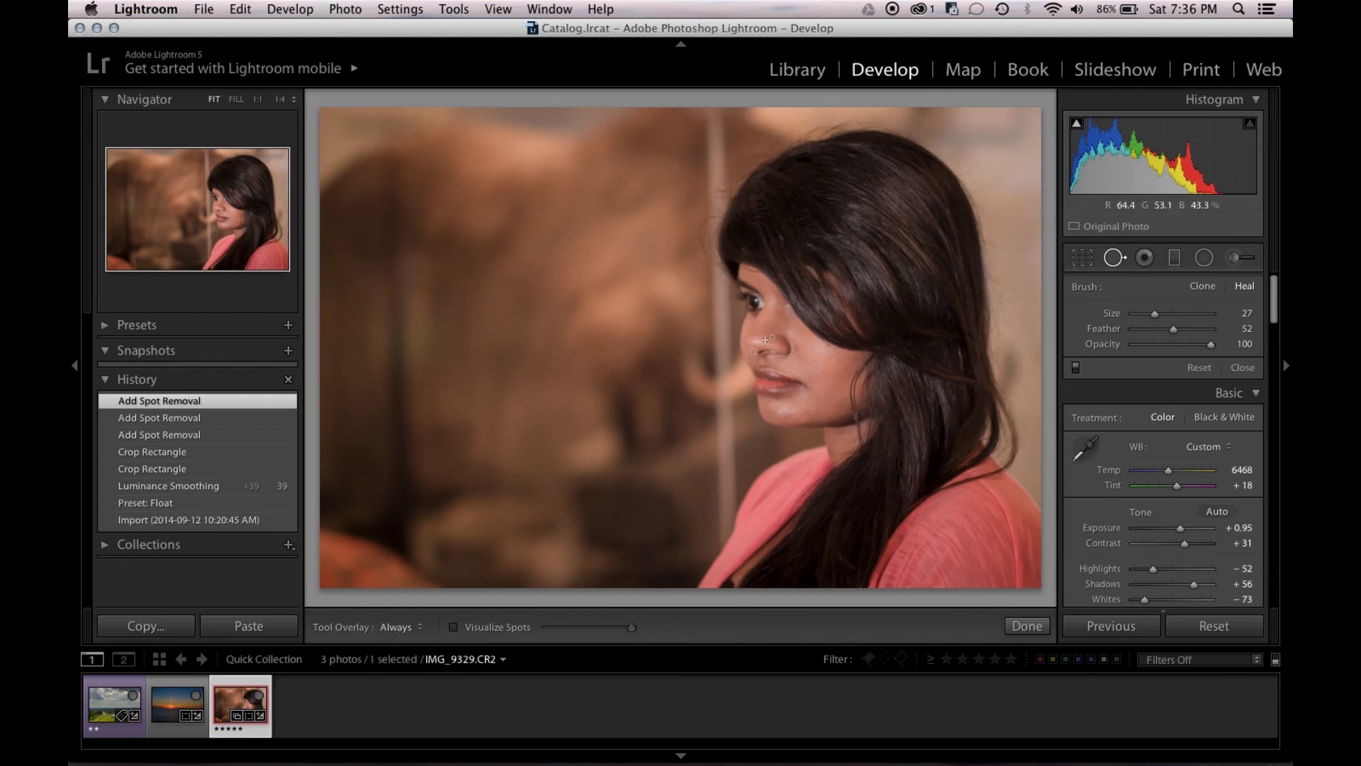
pyautogui.press('h')
# - Compare the Selected tool overlay mode with the cheek spot selected against the Never and Auto modes
pyautogui.click(391, 626)
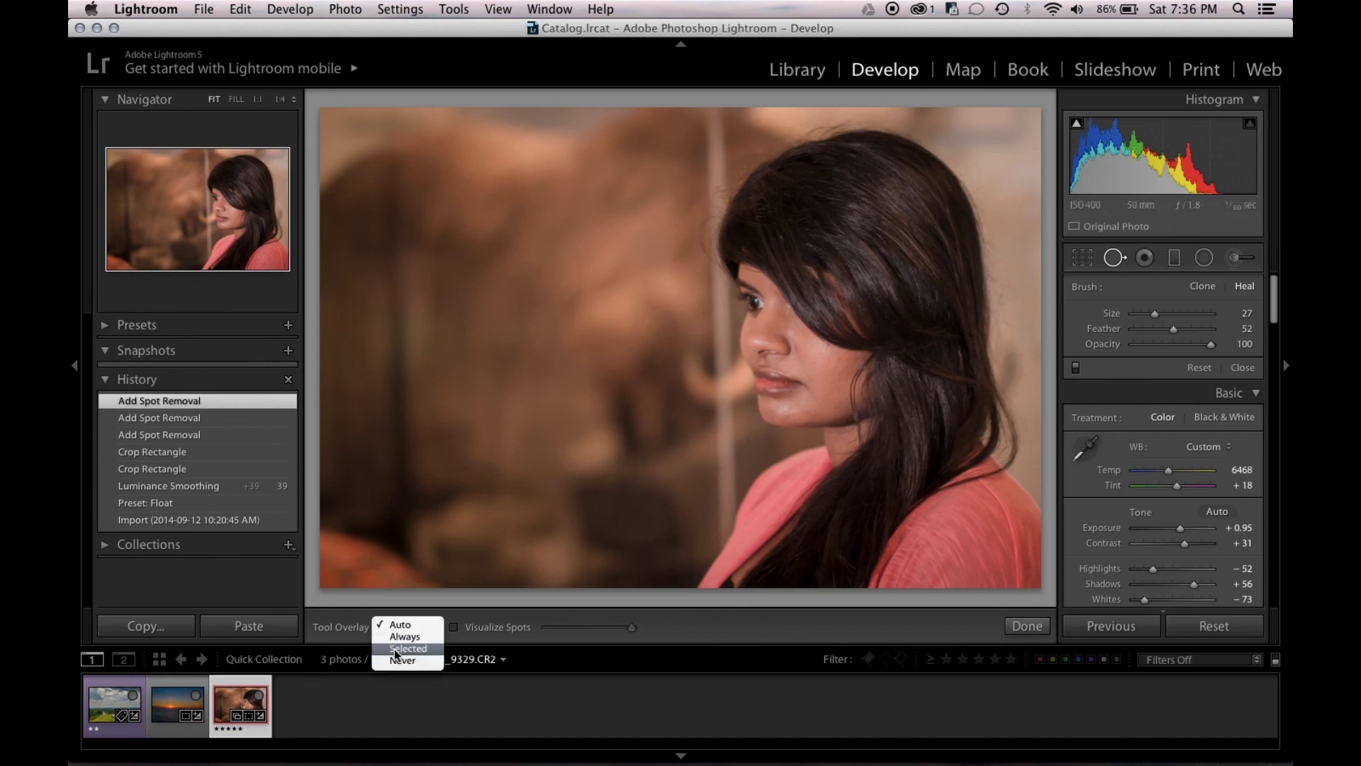
pyautogui.click(404, 647)
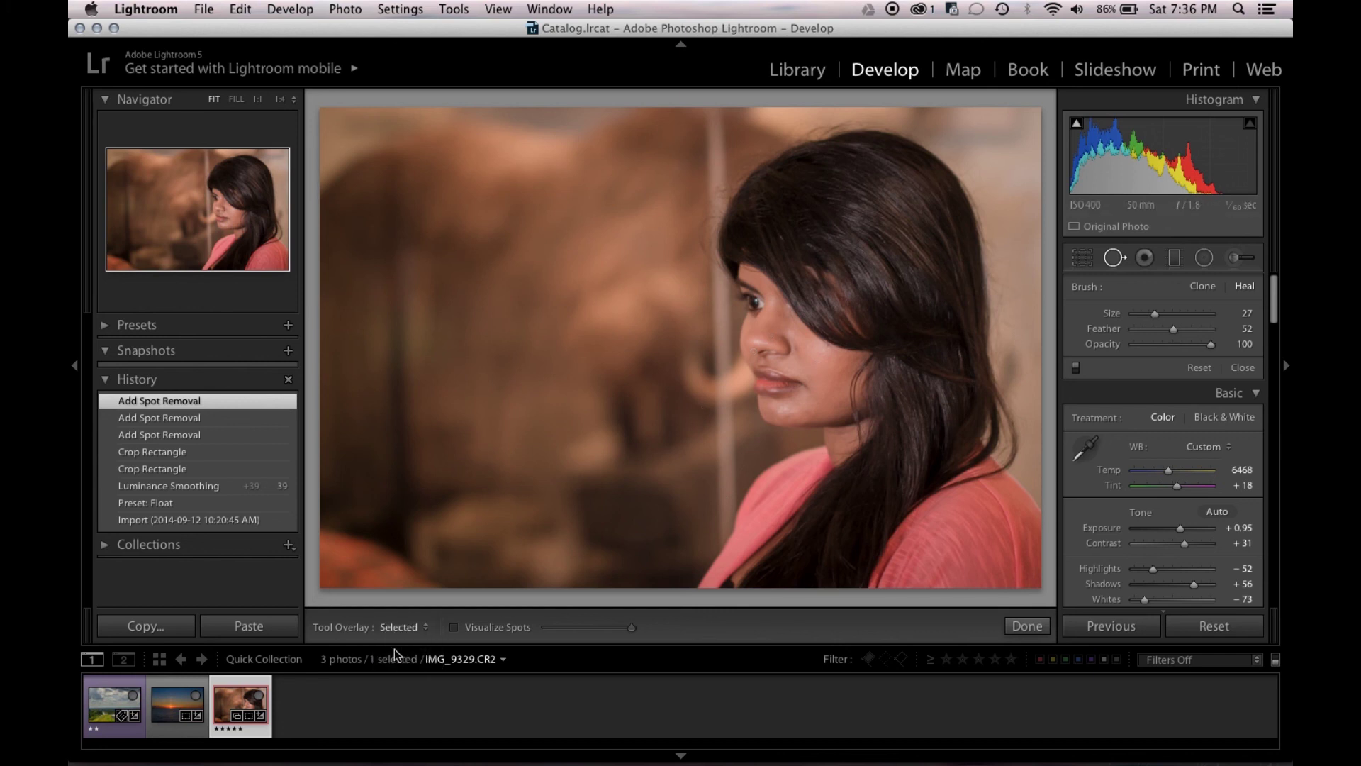
pyautogui.click(809, 368)
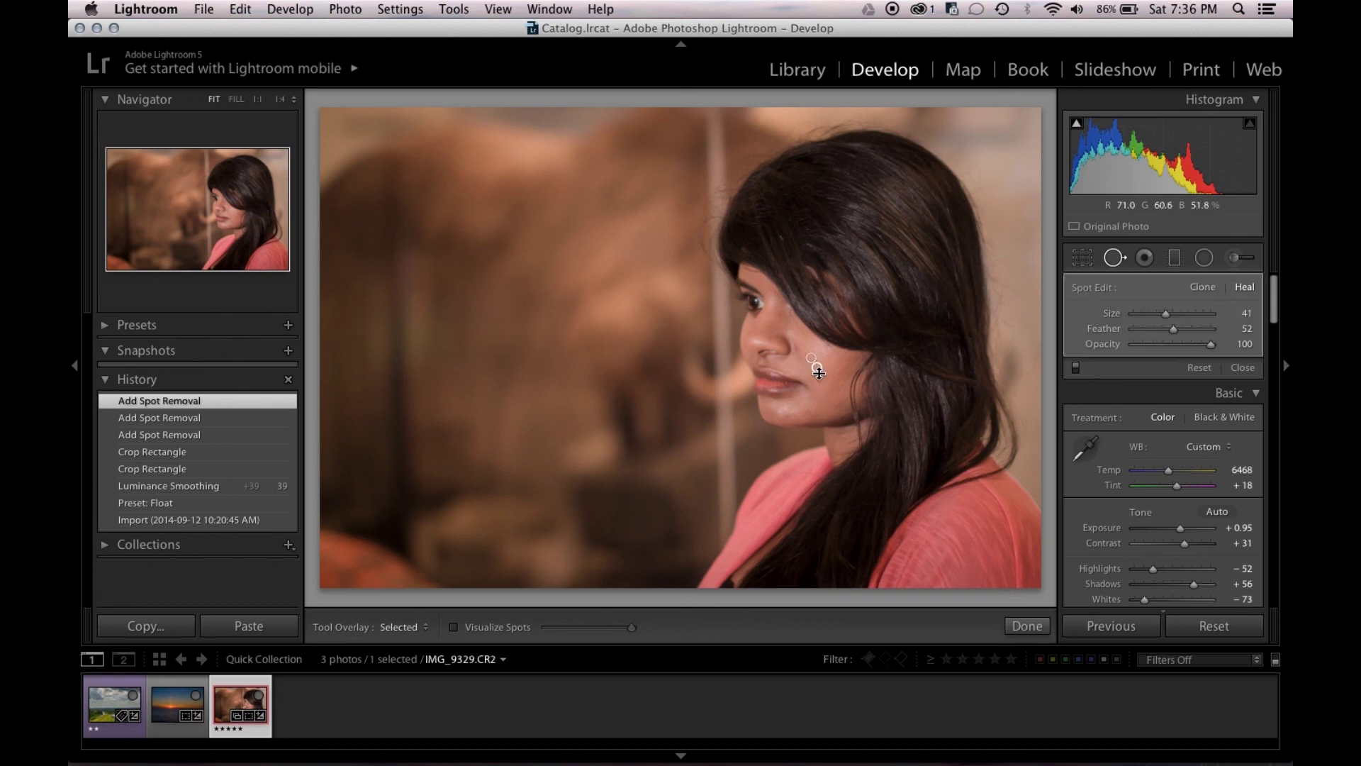
pyautogui.click(404, 627)
pyautogui.click(406, 636)
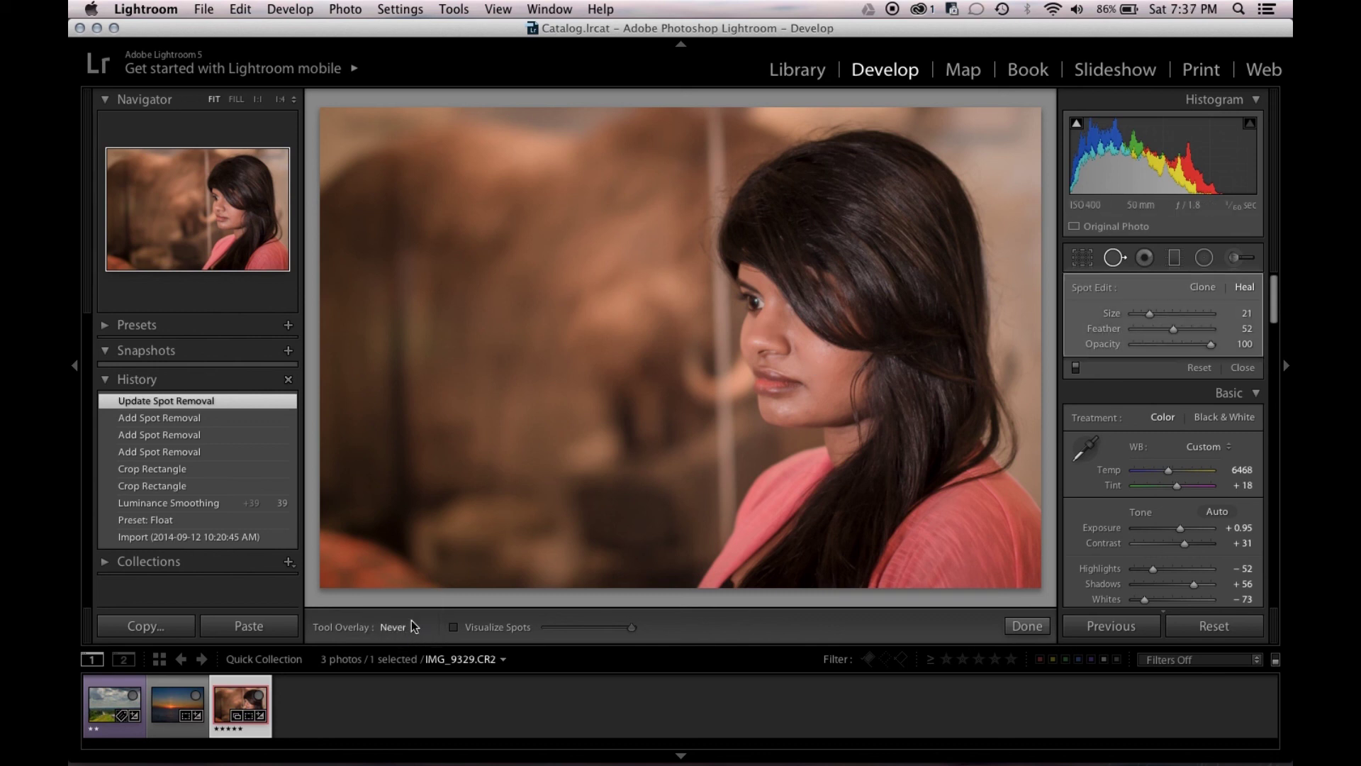
pyautogui.click(407, 628)
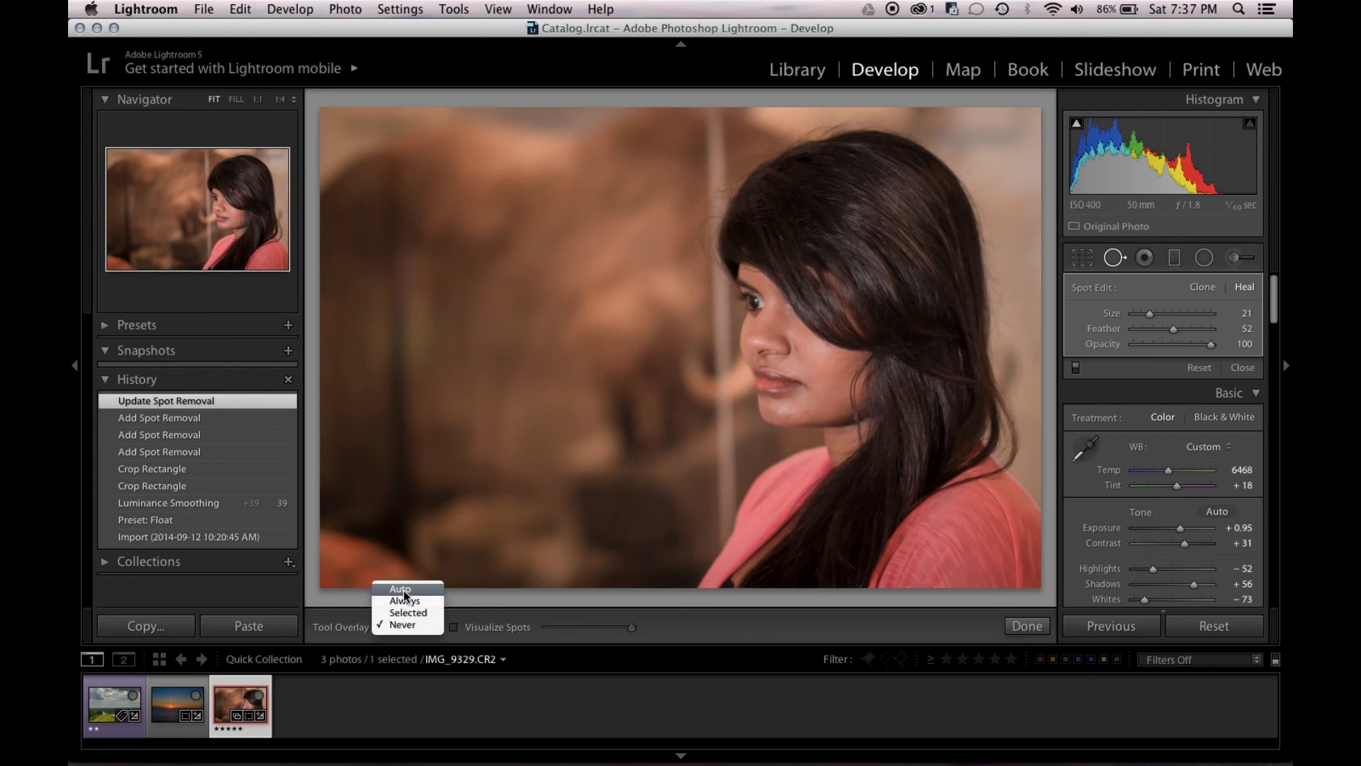
pyautogui.click(404, 588)
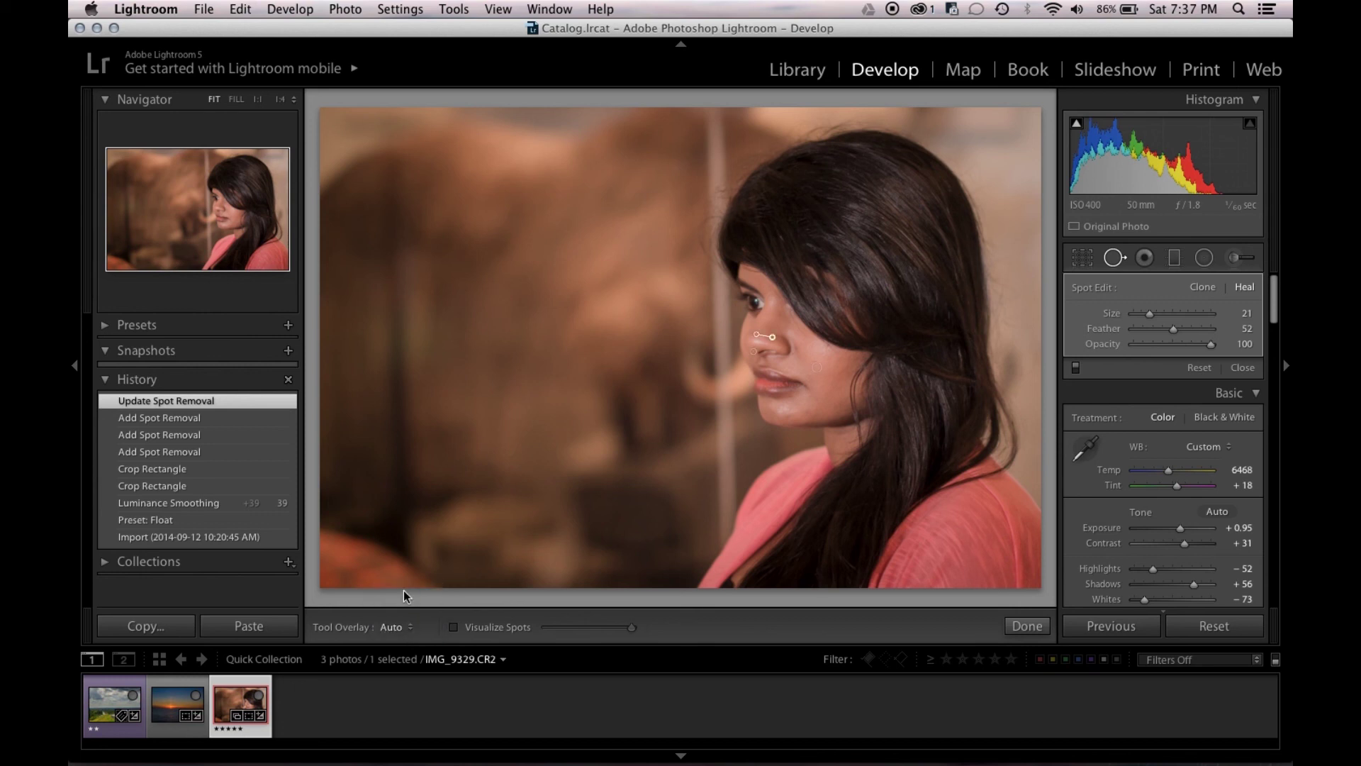
# - Switch all spot removal off and on twice to compare the portrait before and after healing
pyautogui.click(1075, 368)
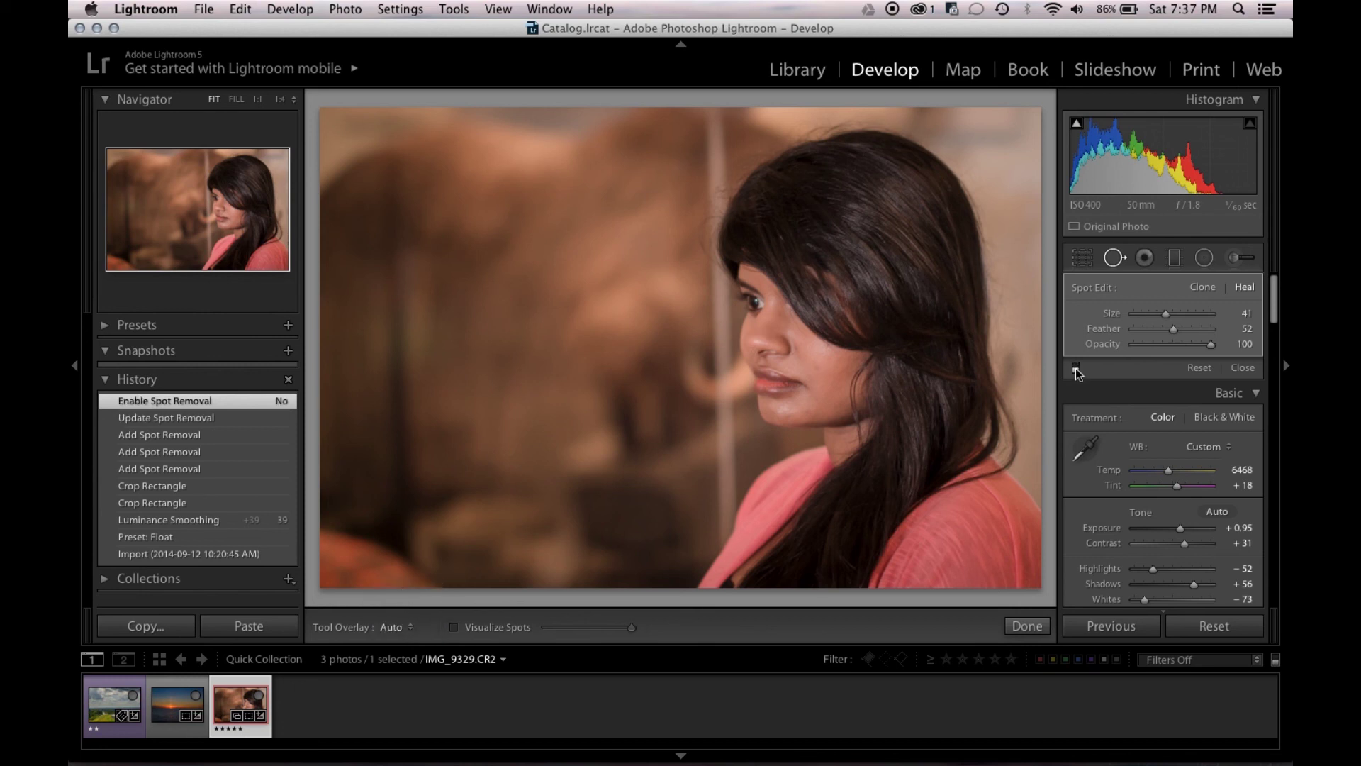
pyautogui.click(1075, 368)
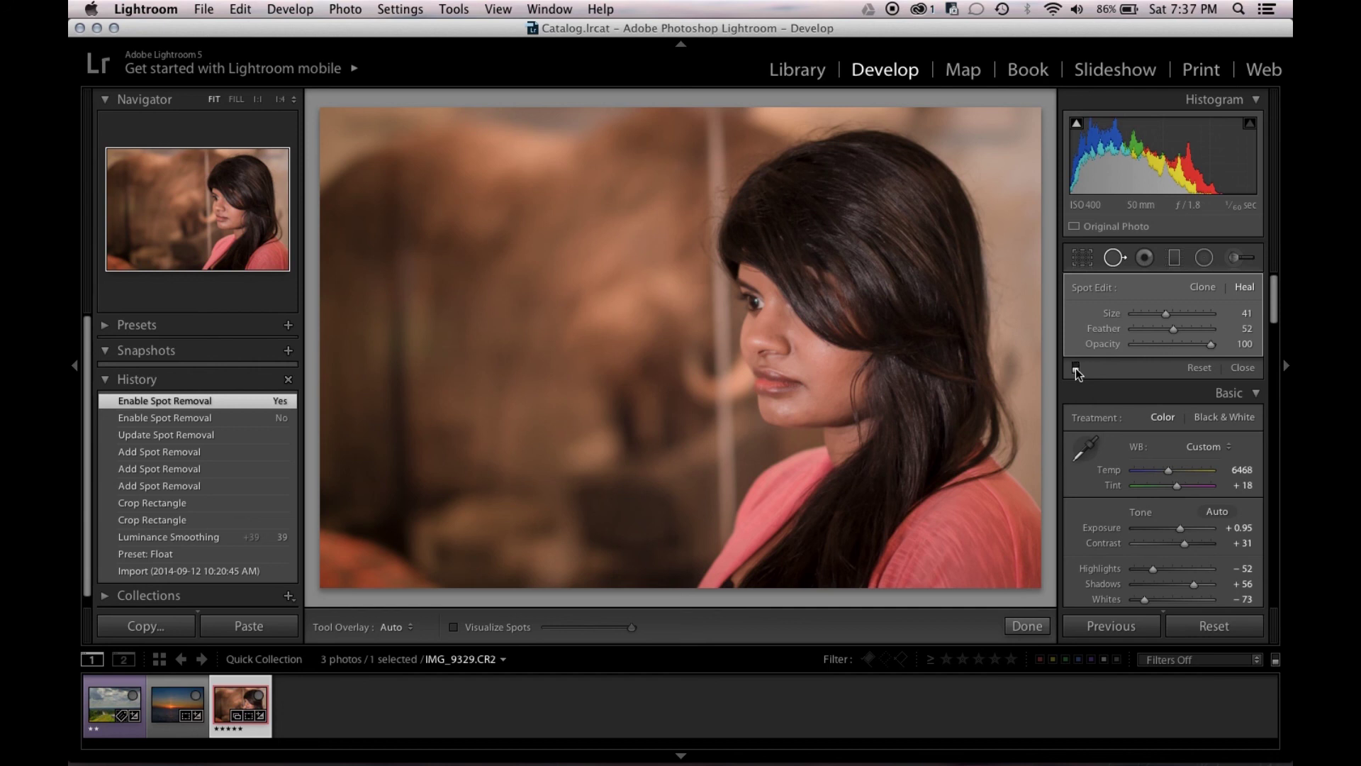
pyautogui.click(1075, 369)
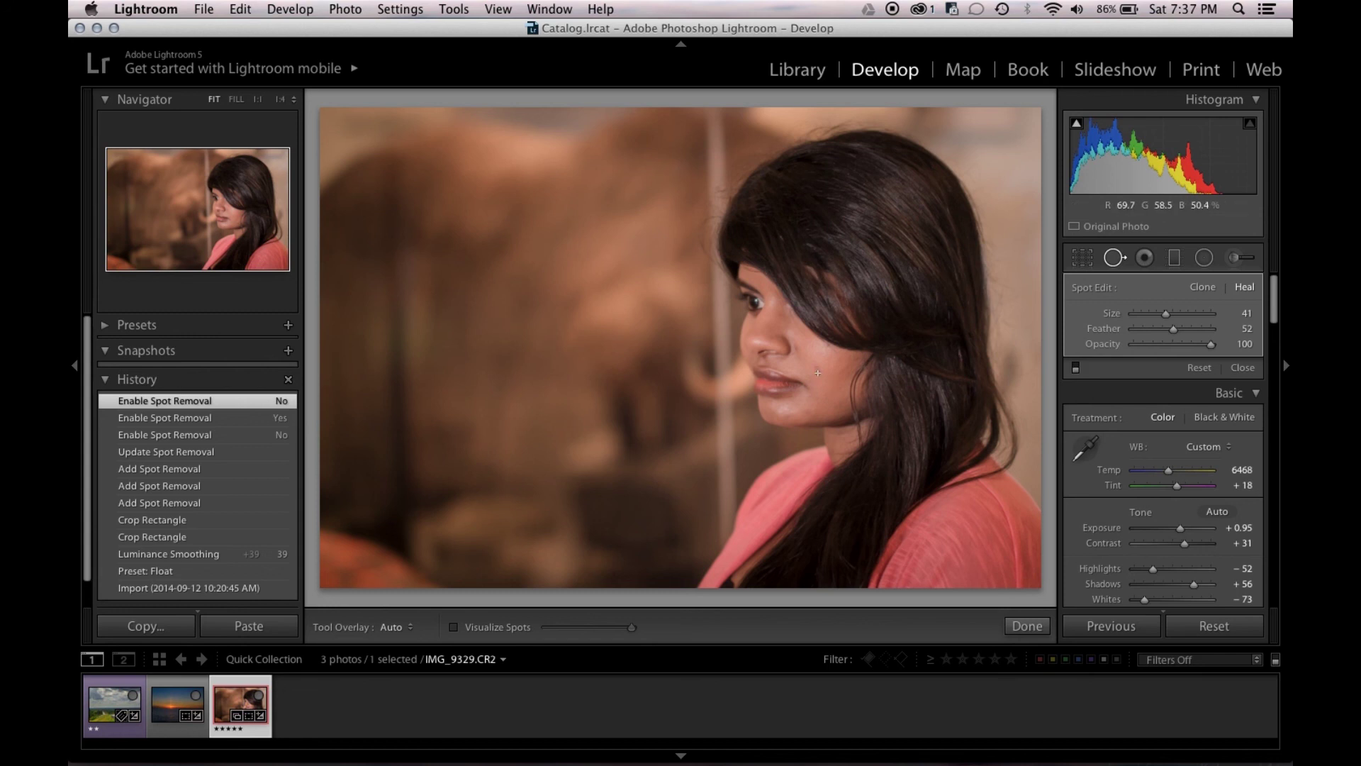
pyautogui.click(1075, 368)
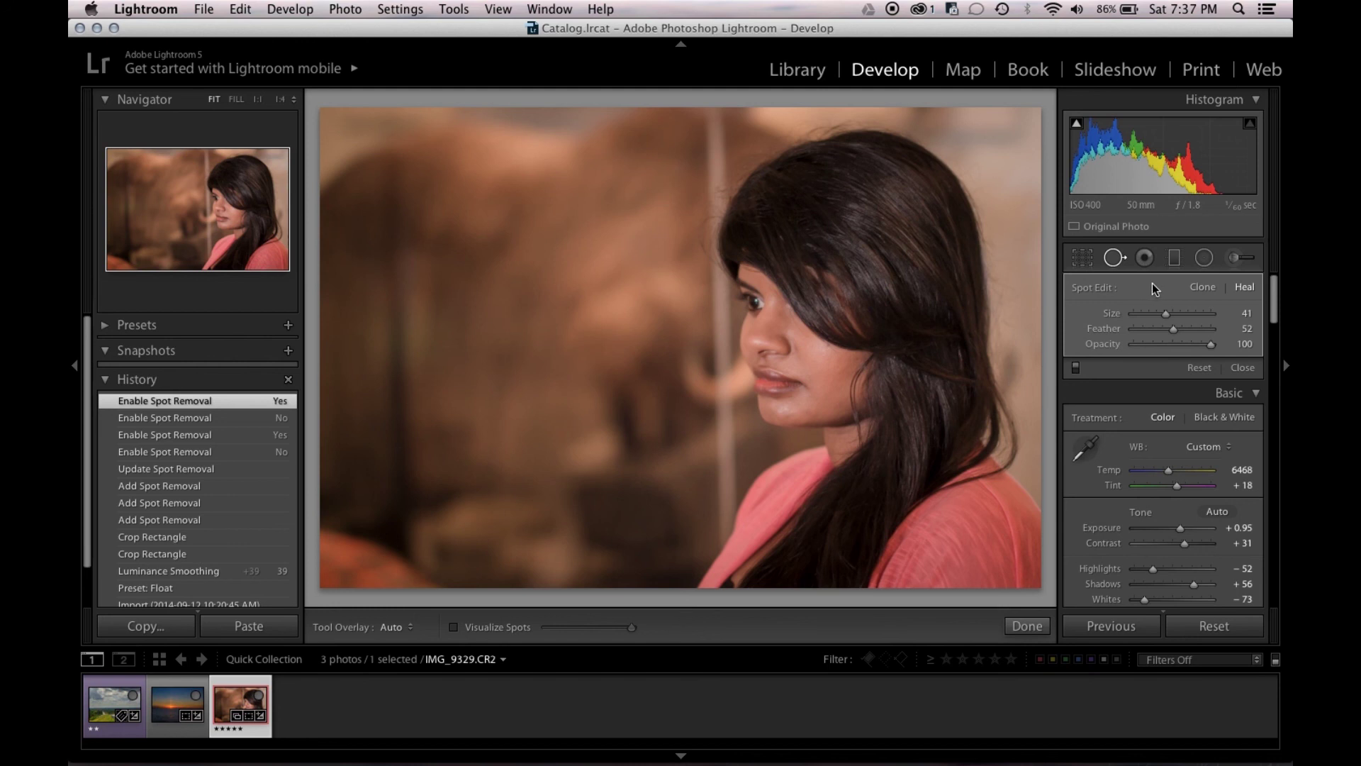
# - Try Clone mode on the cheek spot, return it to Heal, and finish the spot edit
pyautogui.click(1200, 288)
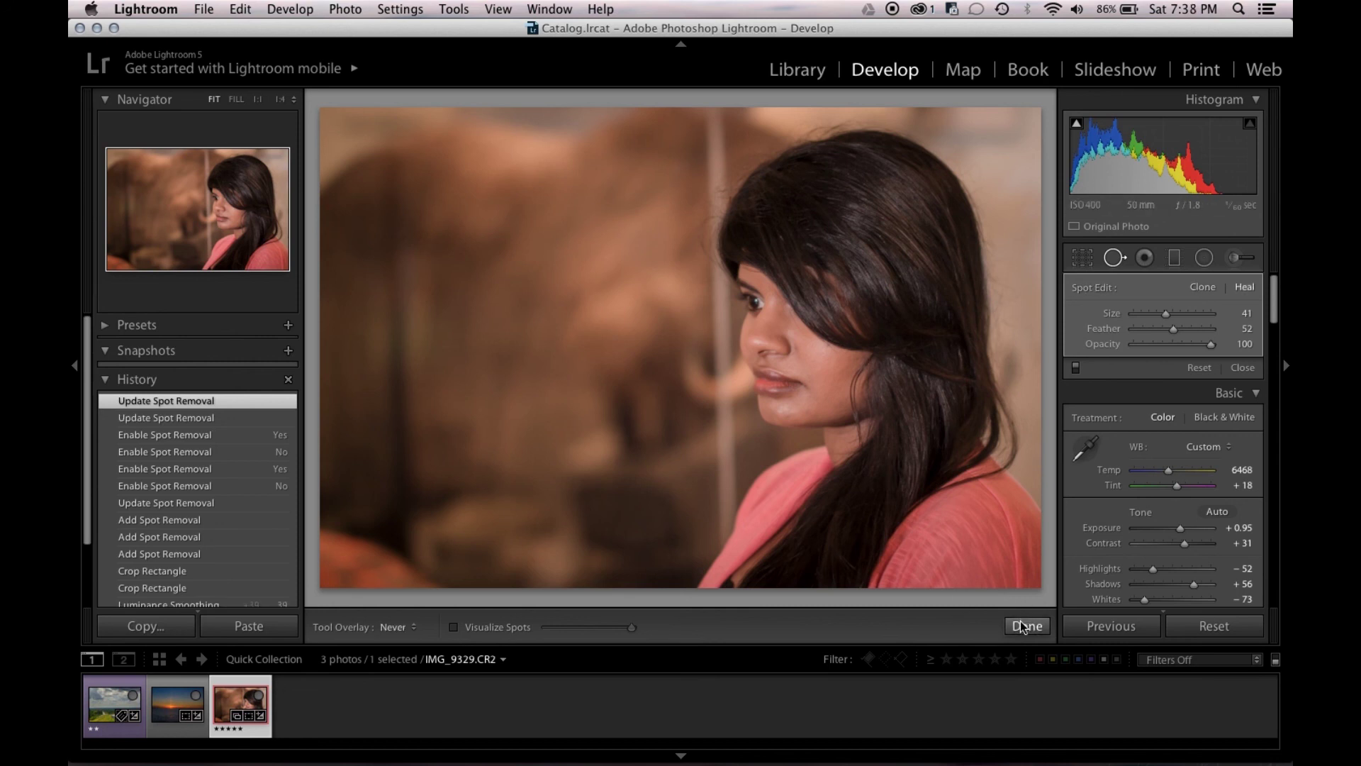
pyautogui.click(1026, 626)
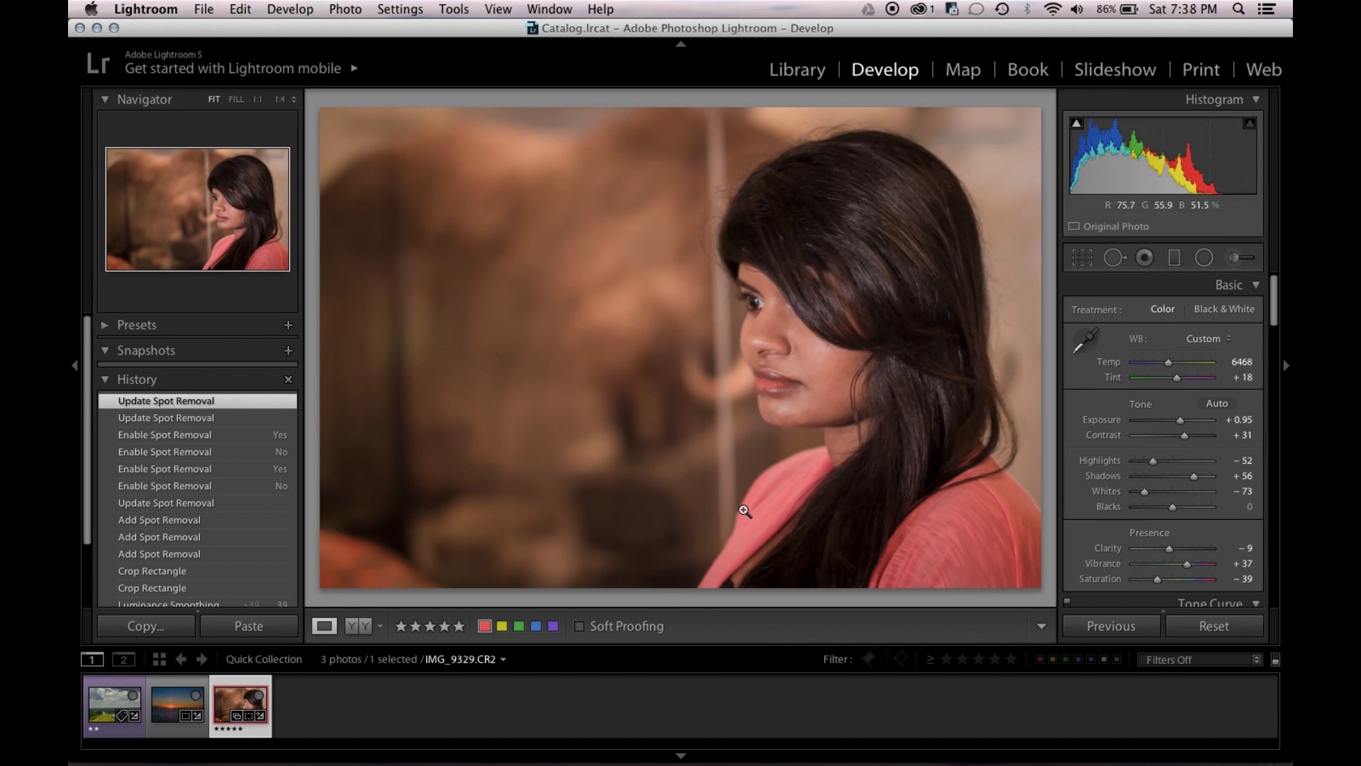